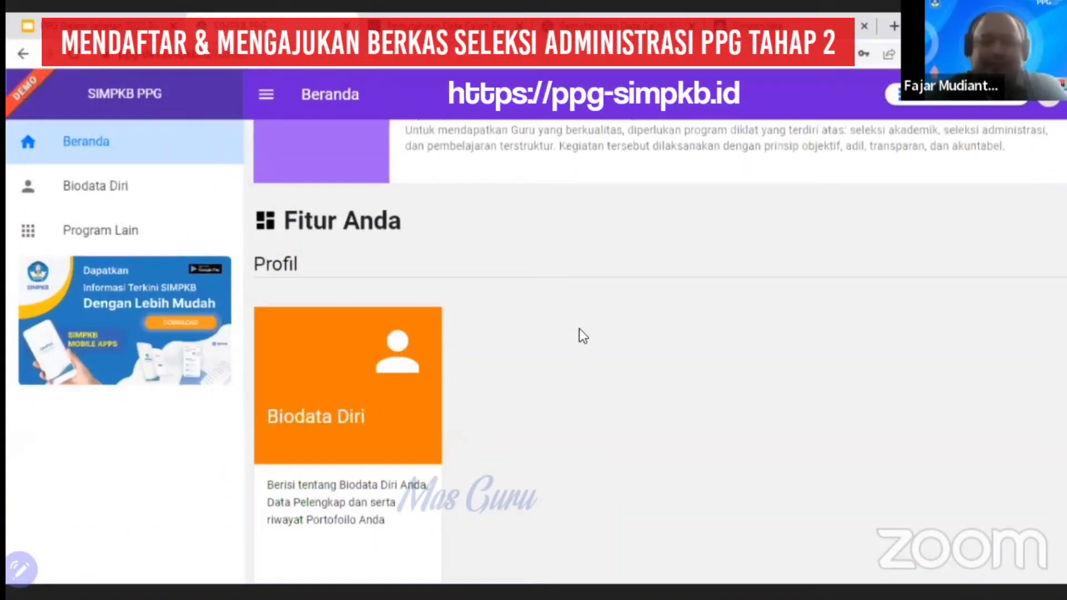
# Step: Look over the features offered on the Beranda page under Profil and Lain - lain
pyautogui.scroll(2, 581, 329)
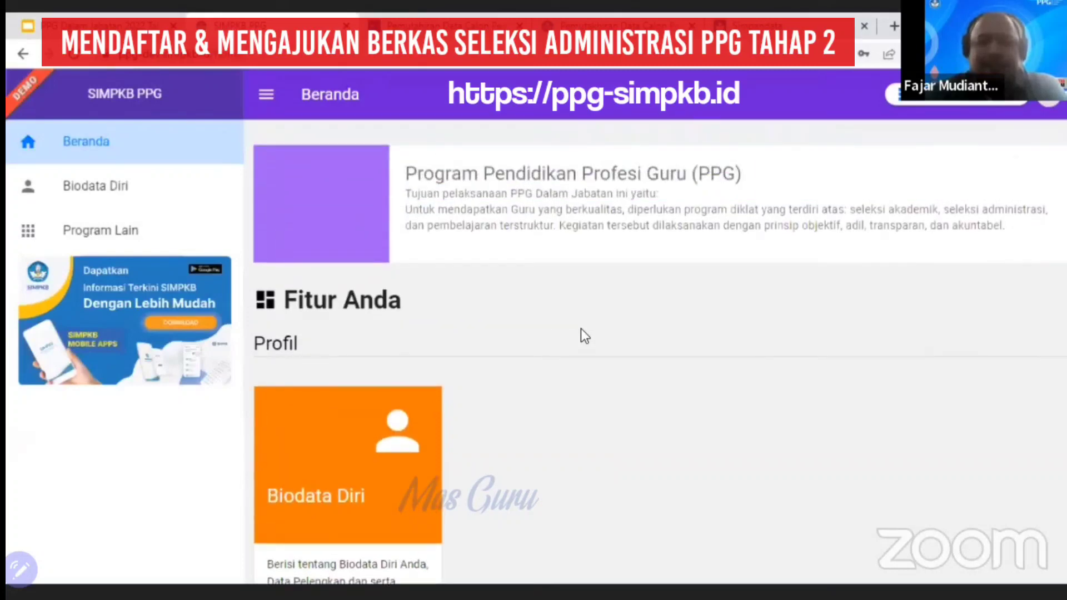
pyautogui.scroll(-4, 581, 328)
pyautogui.scroll(4, 582, 329)
pyautogui.scroll(-5, 581, 329)
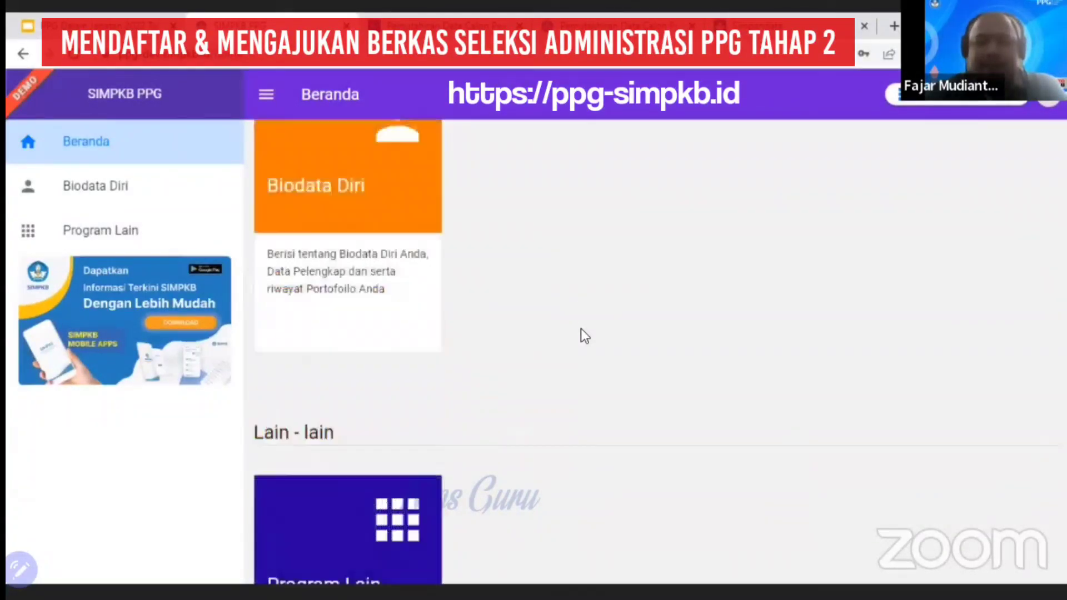
pyautogui.scroll(5, 581, 329)
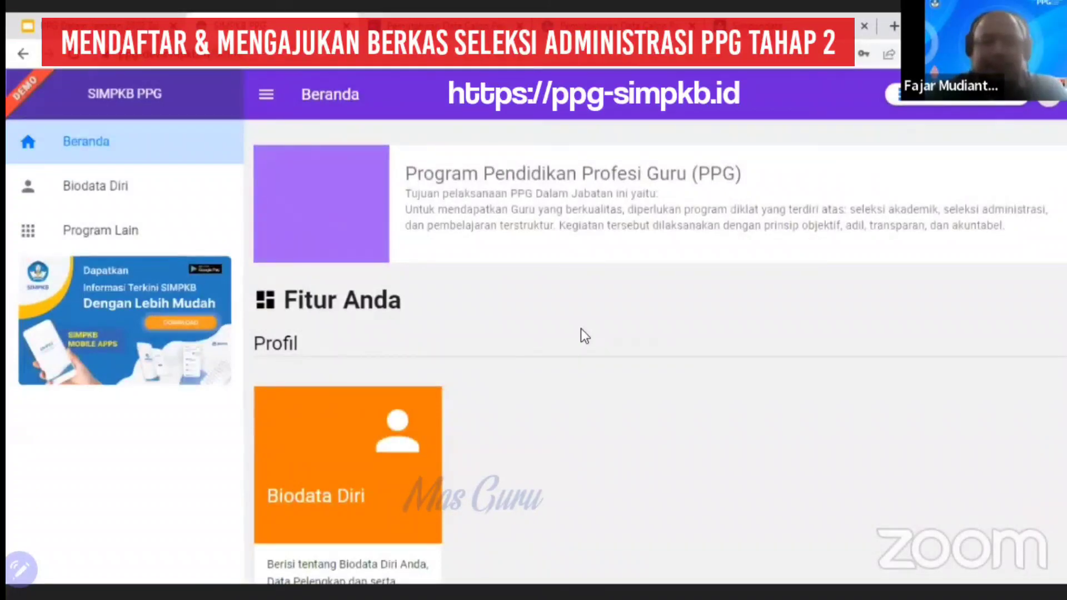
pyautogui.scroll(-5, 581, 336)
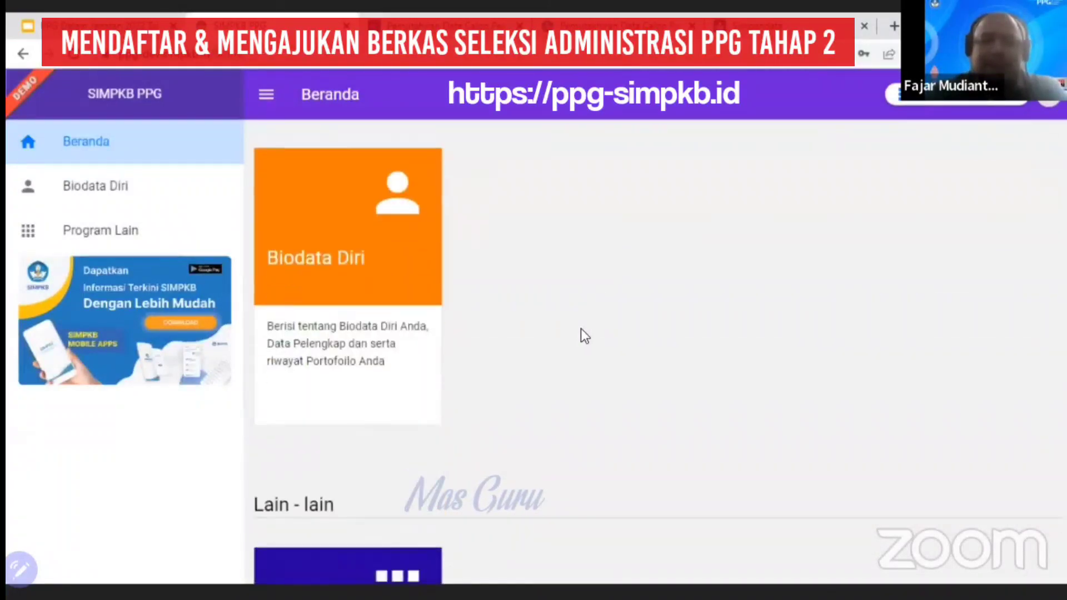
pyautogui.scroll(-2, 581, 336)
pyautogui.scroll(6, 581, 335)
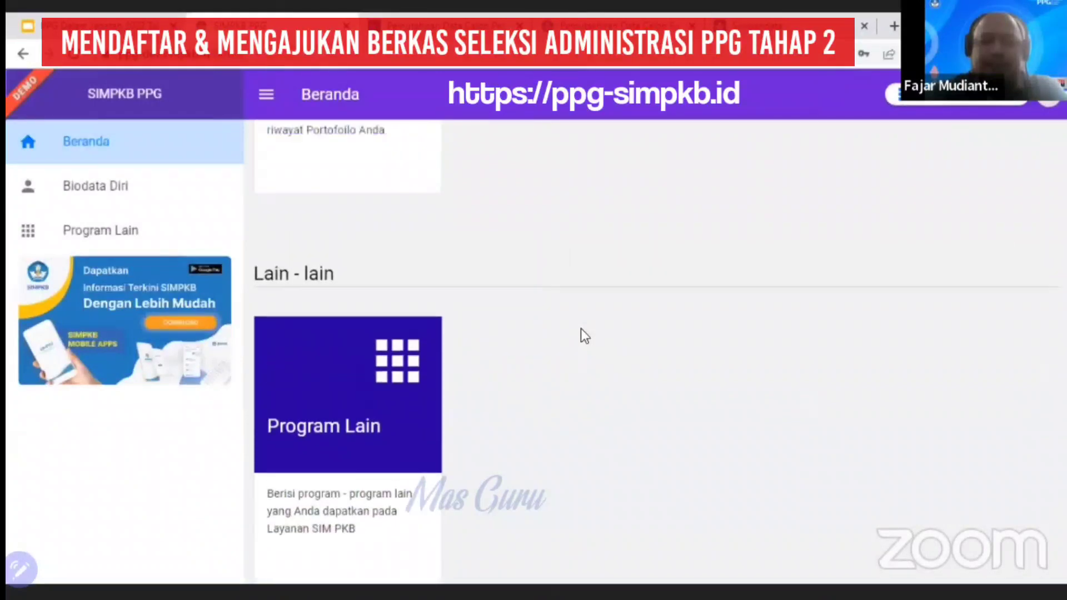
pyautogui.scroll(2, 582, 336)
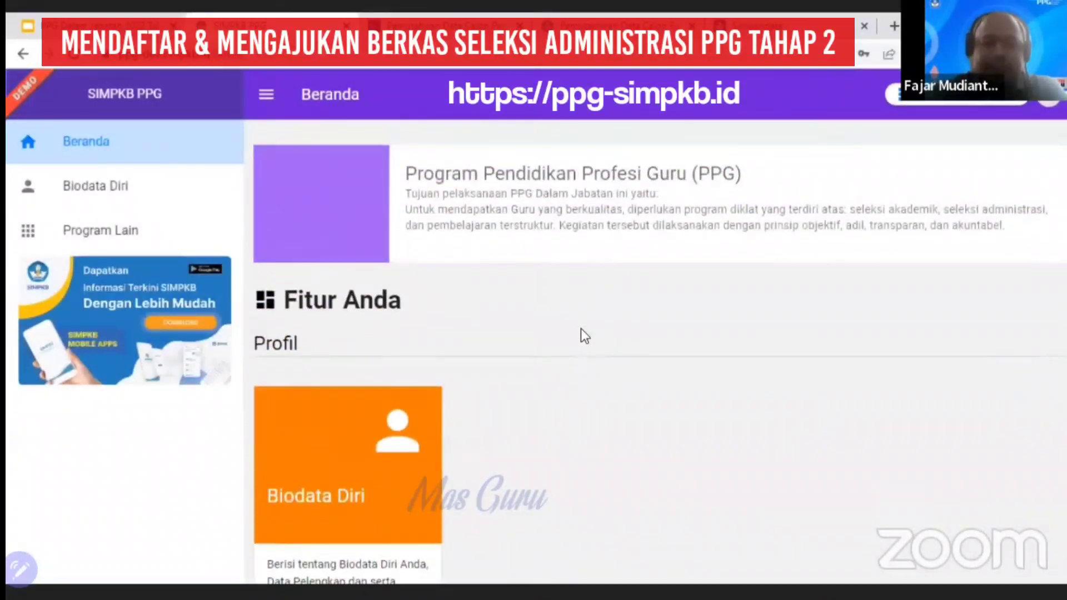
pyautogui.scroll(-4, 582, 335)
pyautogui.scroll(3, 582, 336)
pyautogui.scroll(-4, 582, 335)
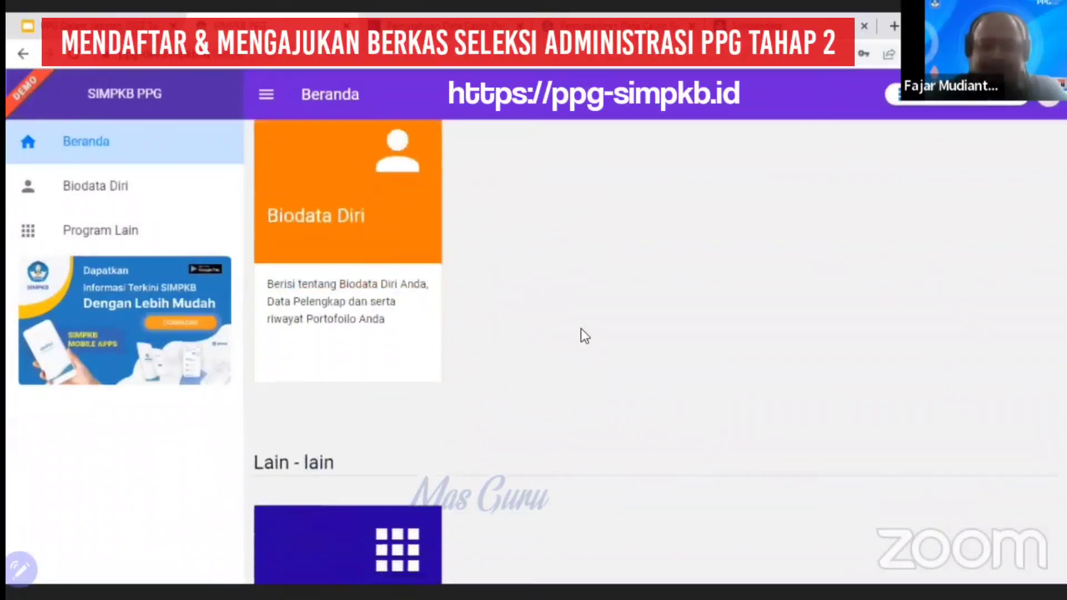
pyautogui.scroll(1, 581, 336)
pyautogui.scroll(3, 582, 330)
pyautogui.scroll(-1, 581, 329)
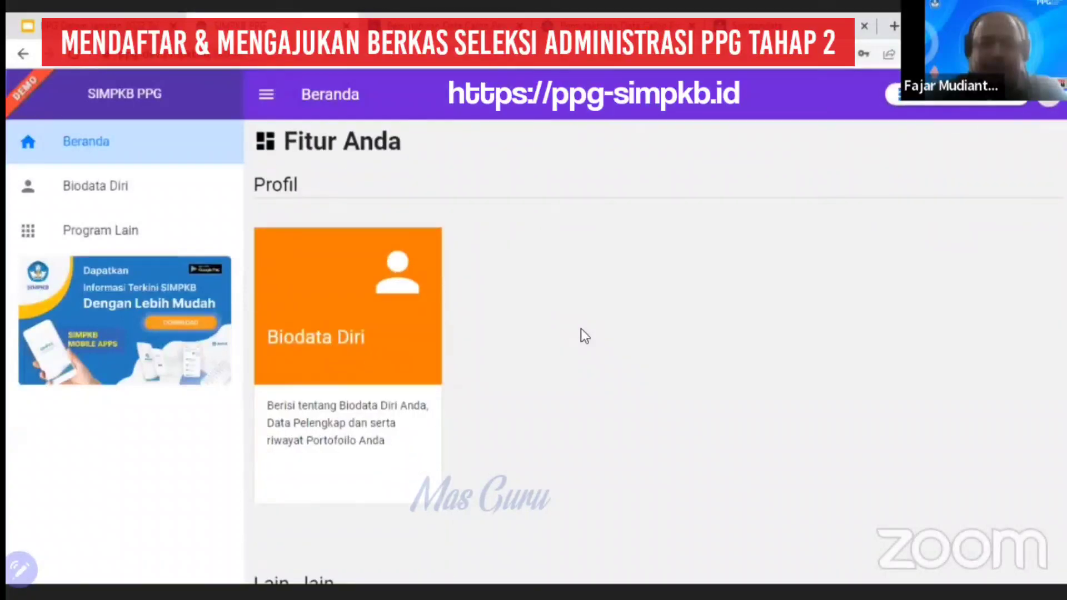
pyautogui.scroll(1, 581, 329)
pyautogui.scroll(-5, 581, 328)
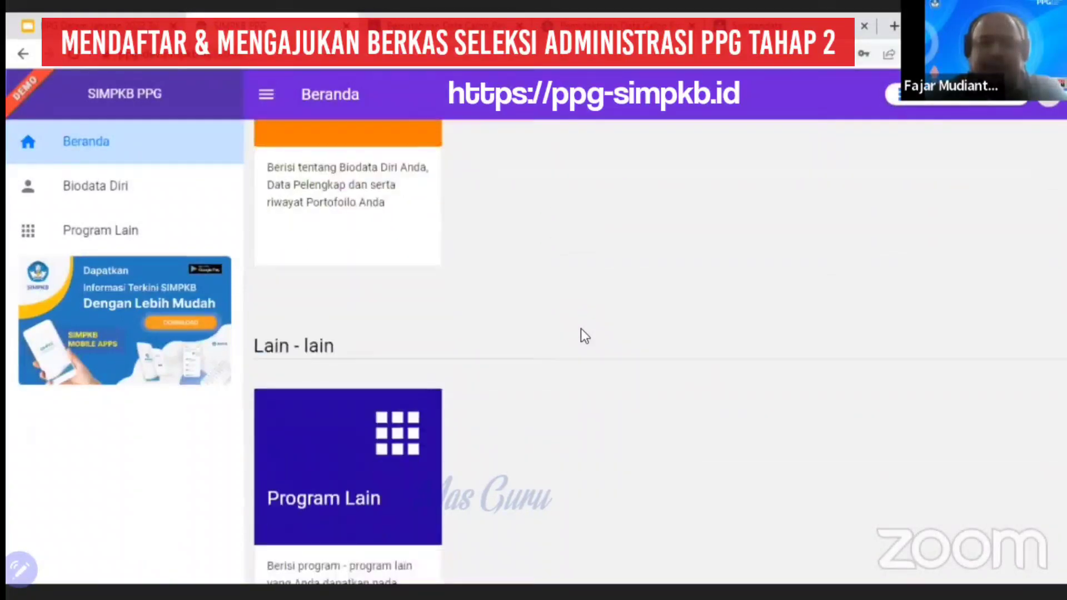
pyautogui.scroll(5, 576, 355)
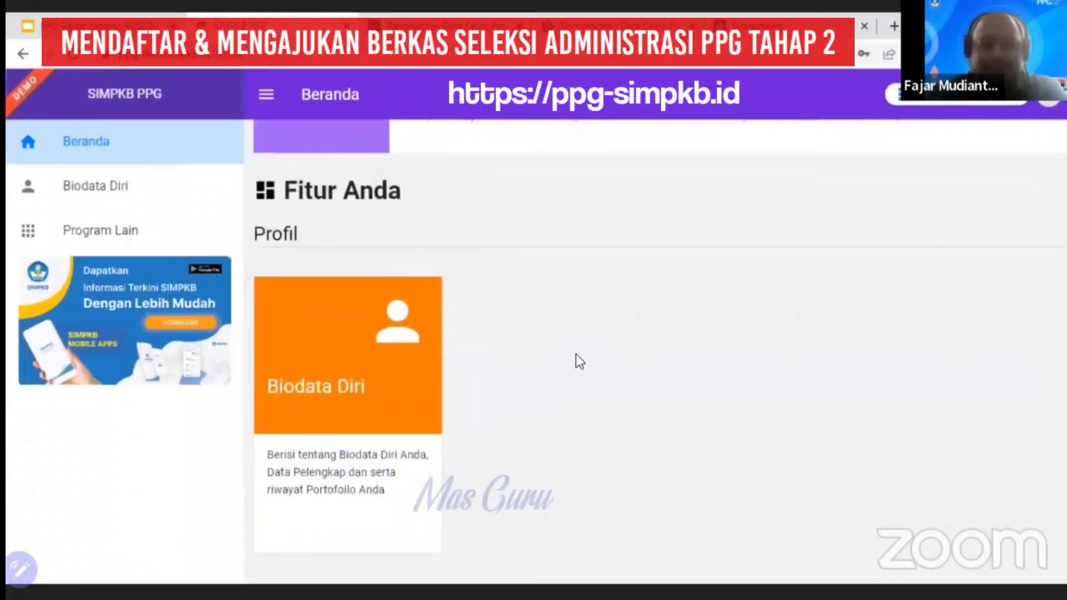
pyautogui.scroll(2, 576, 357)
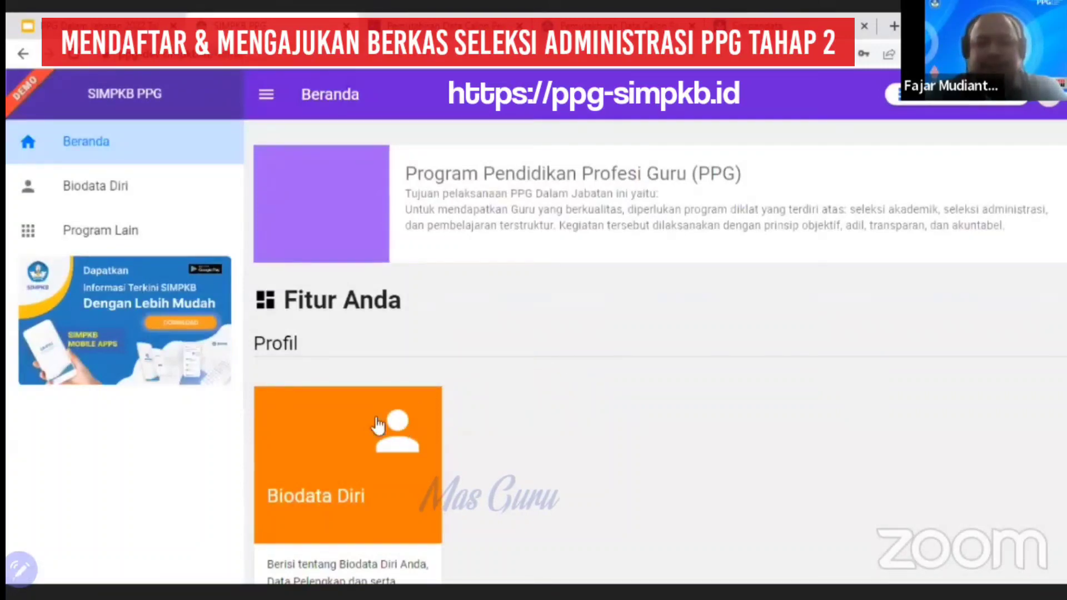
# Step: Open the Biodata Diri feature and collapse the side navigation
pyautogui.click(356, 412)
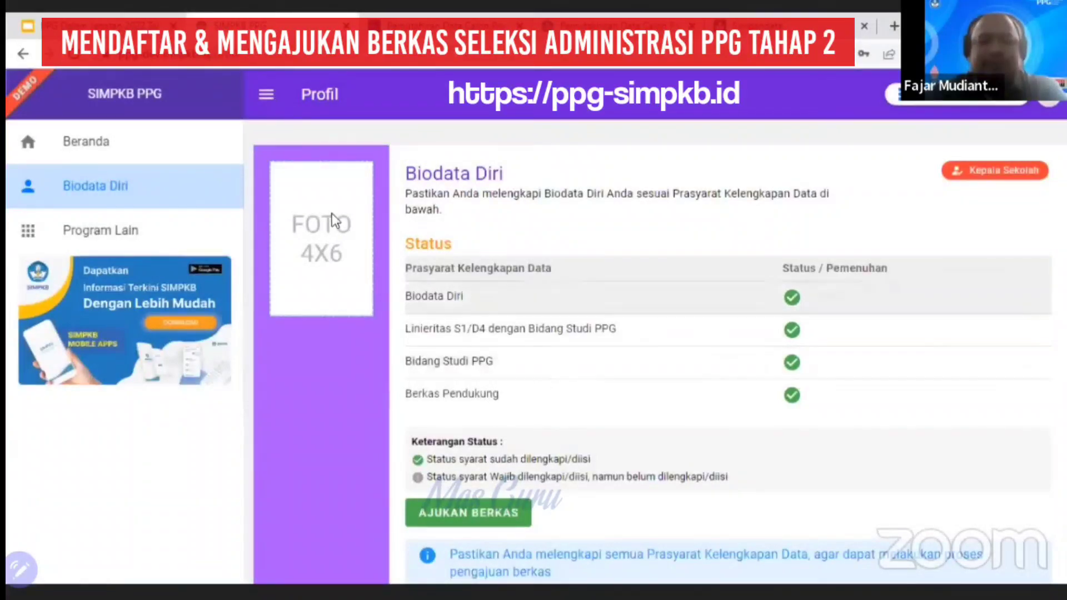
pyautogui.click(267, 94)
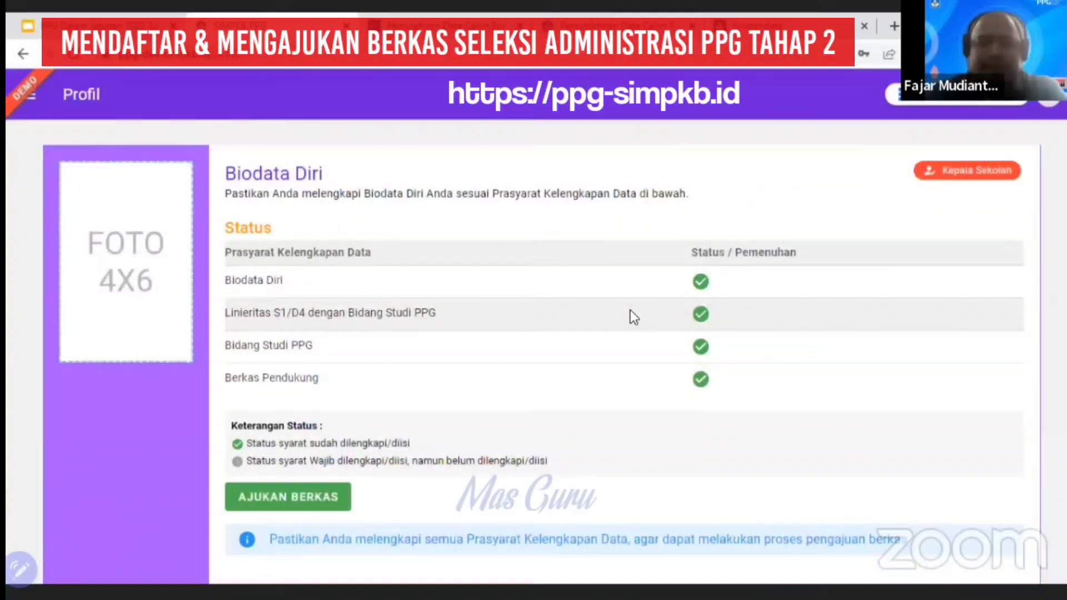
# Step: Review the data completeness requirements, the status legend and the file submission notice on the profile page
pyautogui.scroll(-4, 631, 311)
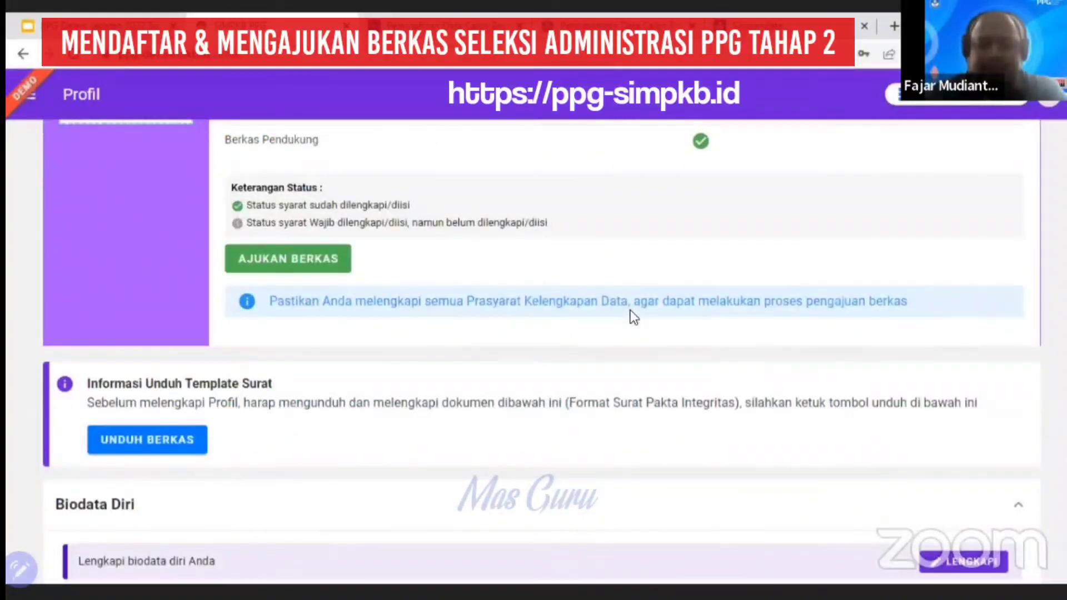
pyautogui.scroll(2, 631, 310)
pyautogui.scroll(-1, 631, 311)
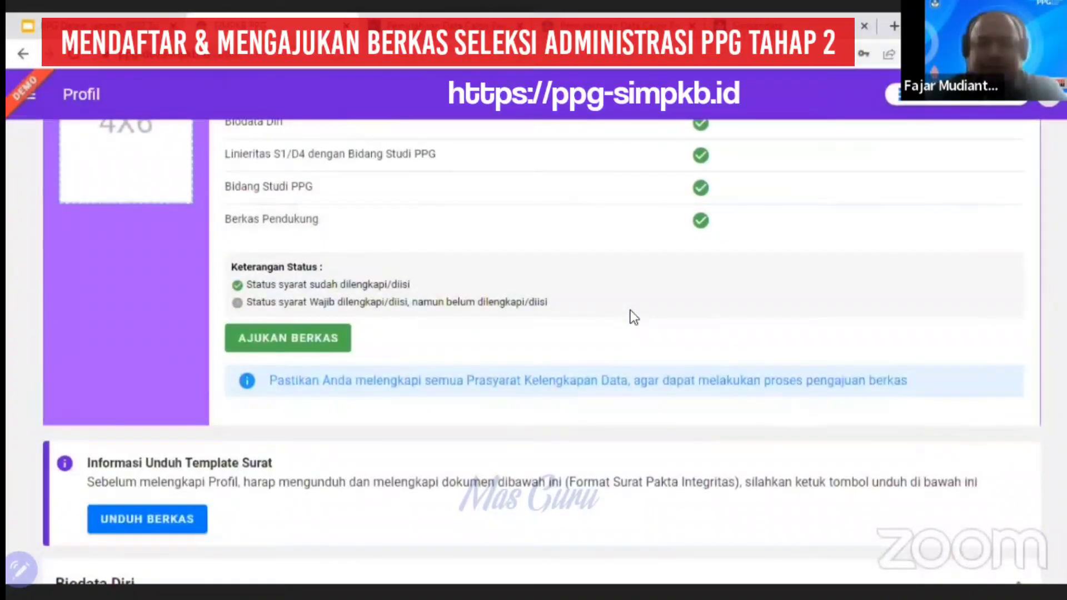
pyautogui.scroll(1, 631, 310)
pyautogui.scroll(-2, 630, 311)
pyautogui.scroll(2, 630, 311)
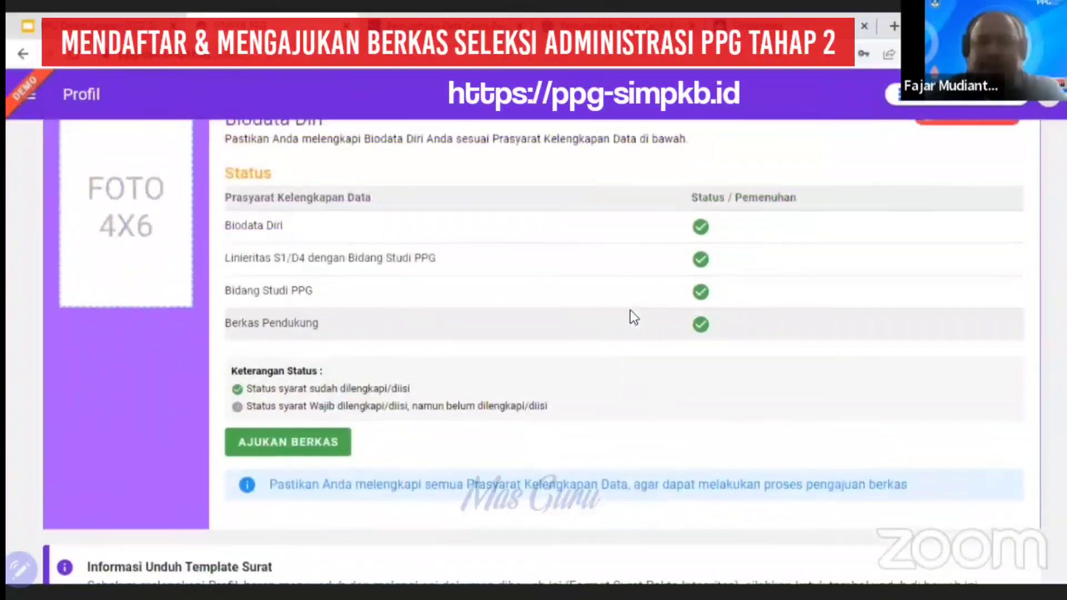
pyautogui.scroll(1, 630, 318)
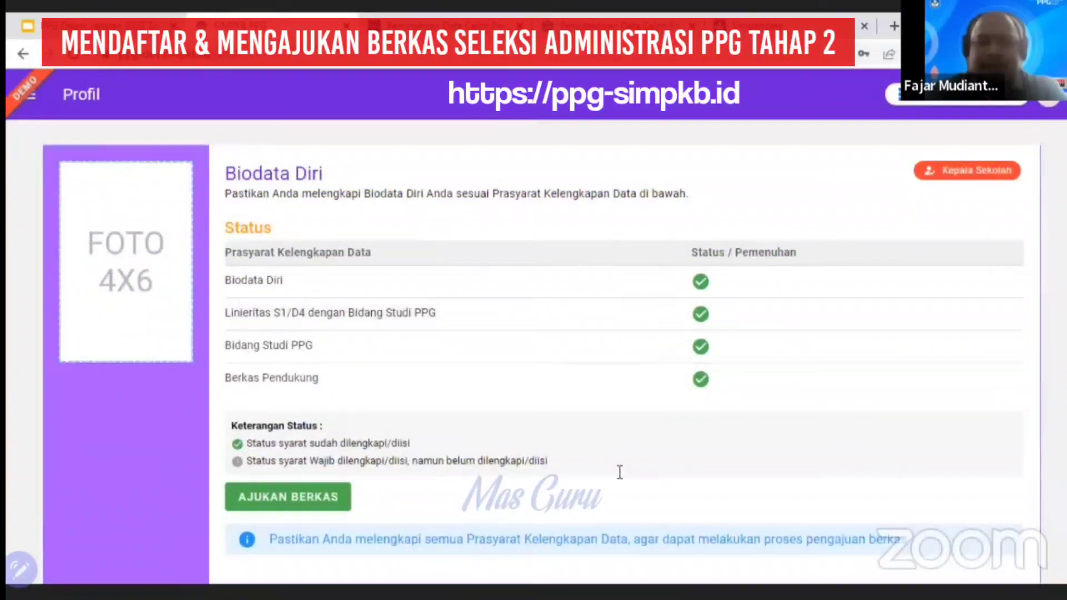
# Step: Download the integrity pact letter template from the Informasi Unduh Template Surat section
pyautogui.scroll(-4, 669, 419)
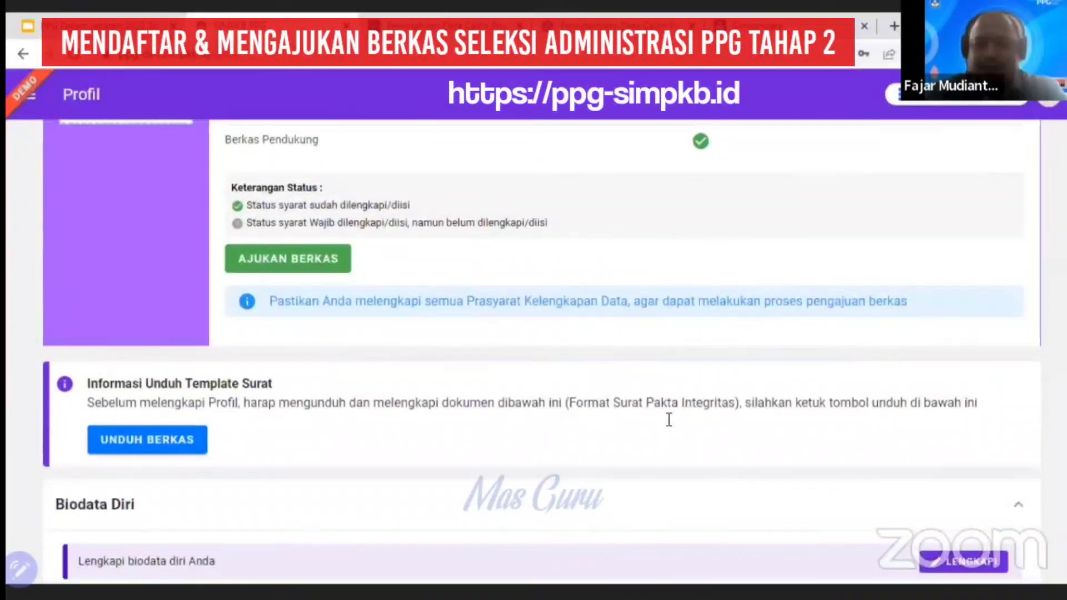
pyautogui.scroll(-3, 669, 419)
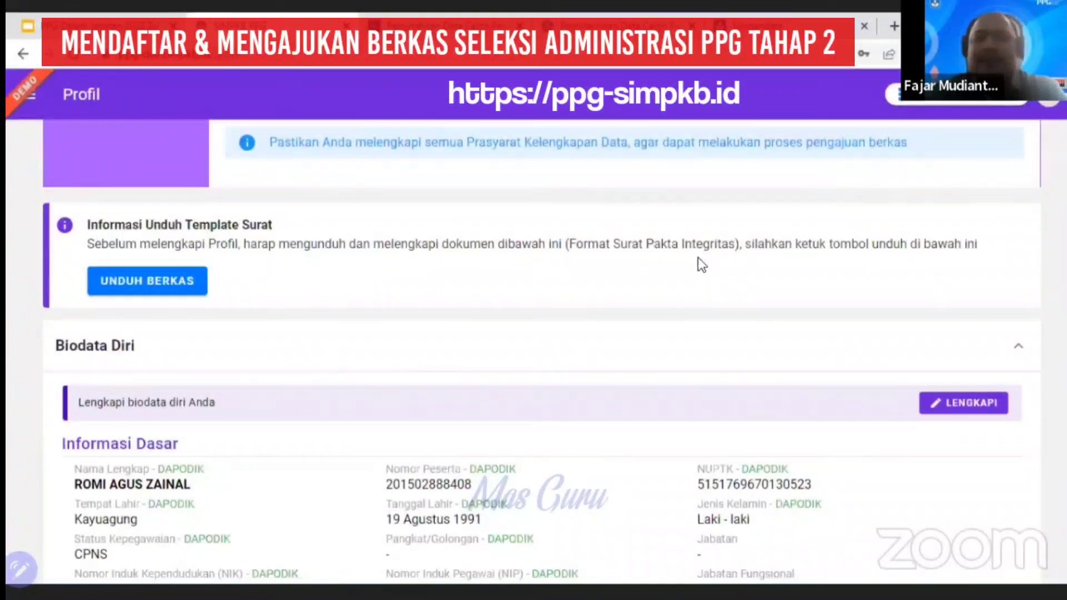
pyautogui.click(176, 290)
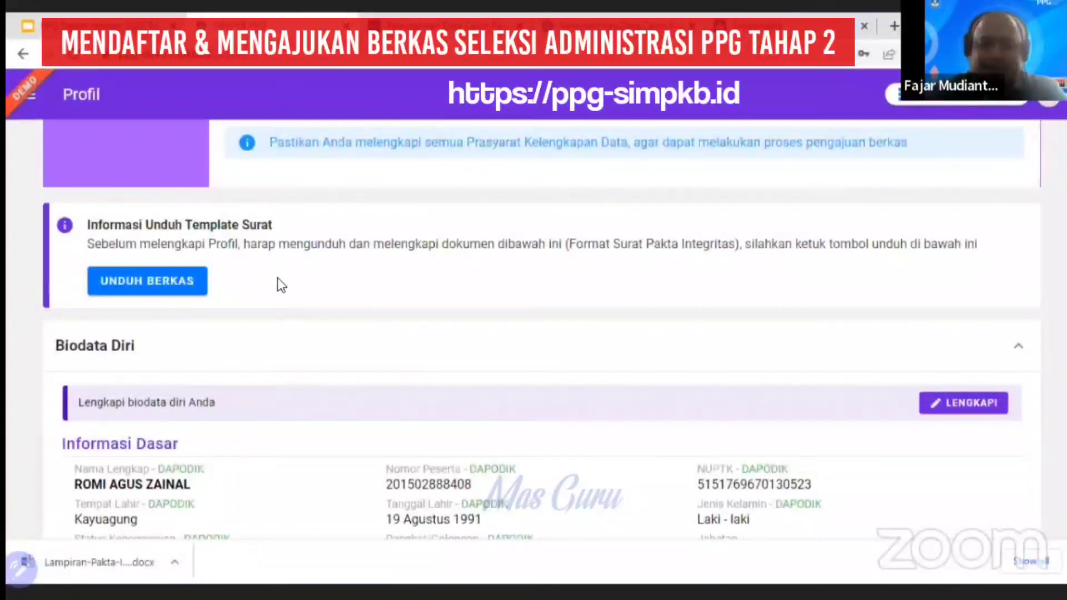
# Step: Collapse and re-expand the Biodata Diri section, and open its profile data form for completion
pyautogui.scroll(7, 328, 292)
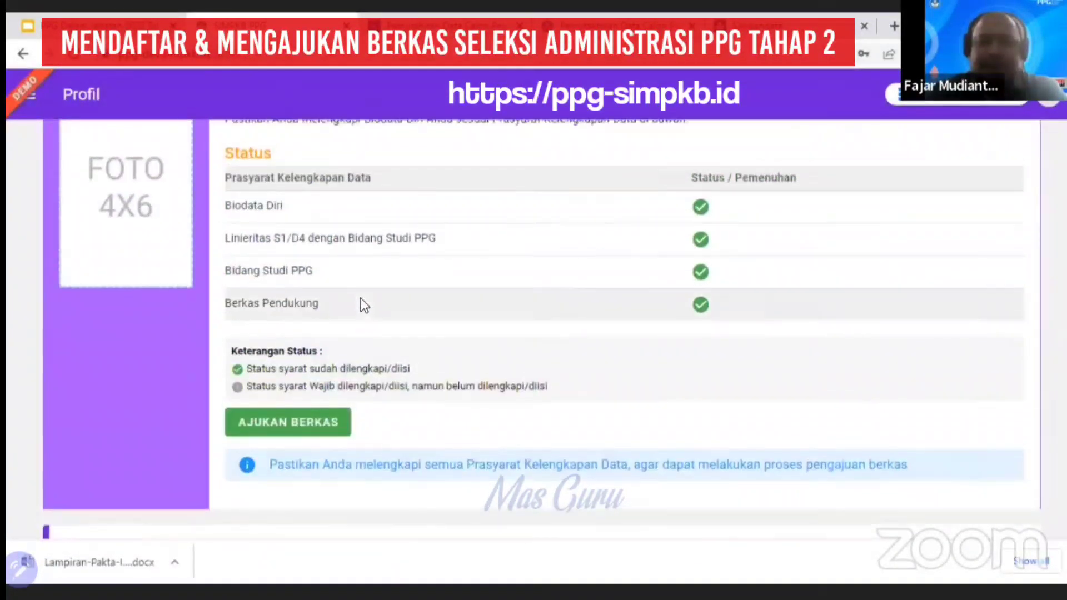
pyautogui.scroll(-10, 349, 286)
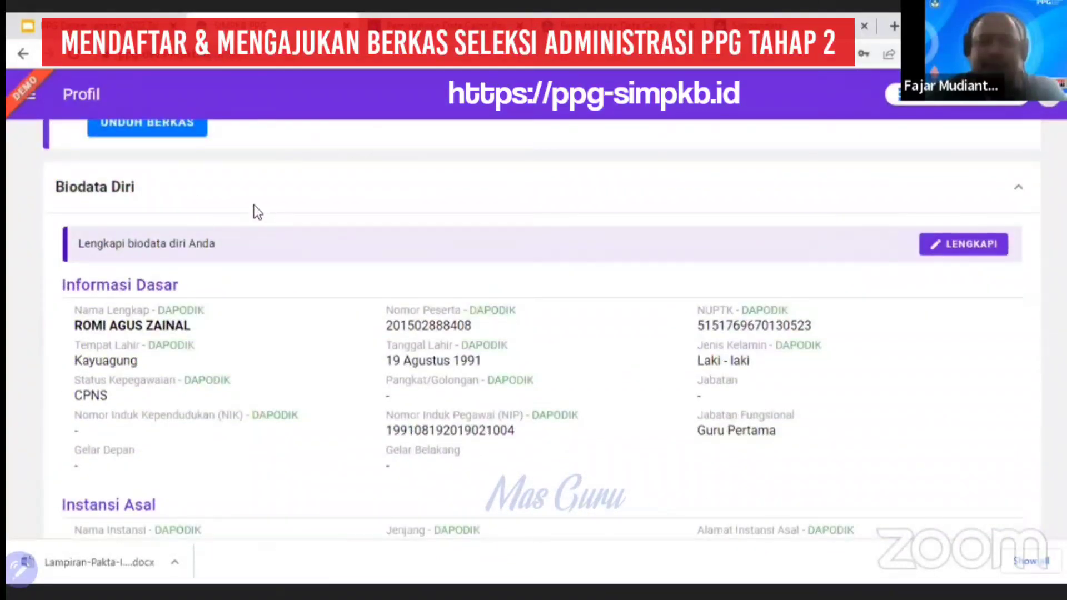
pyautogui.click(266, 207)
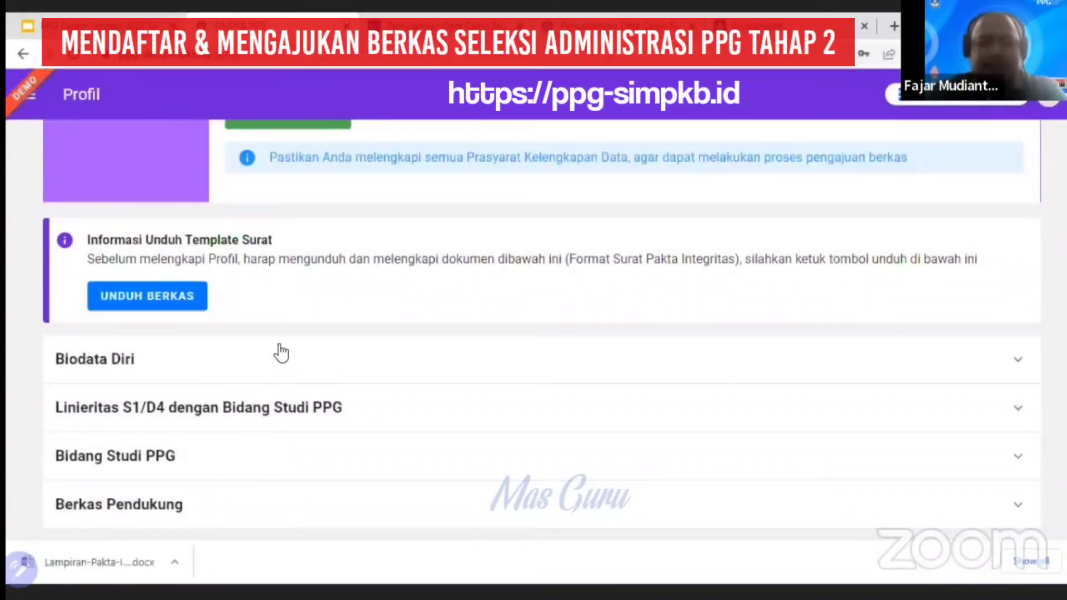
pyautogui.click(275, 372)
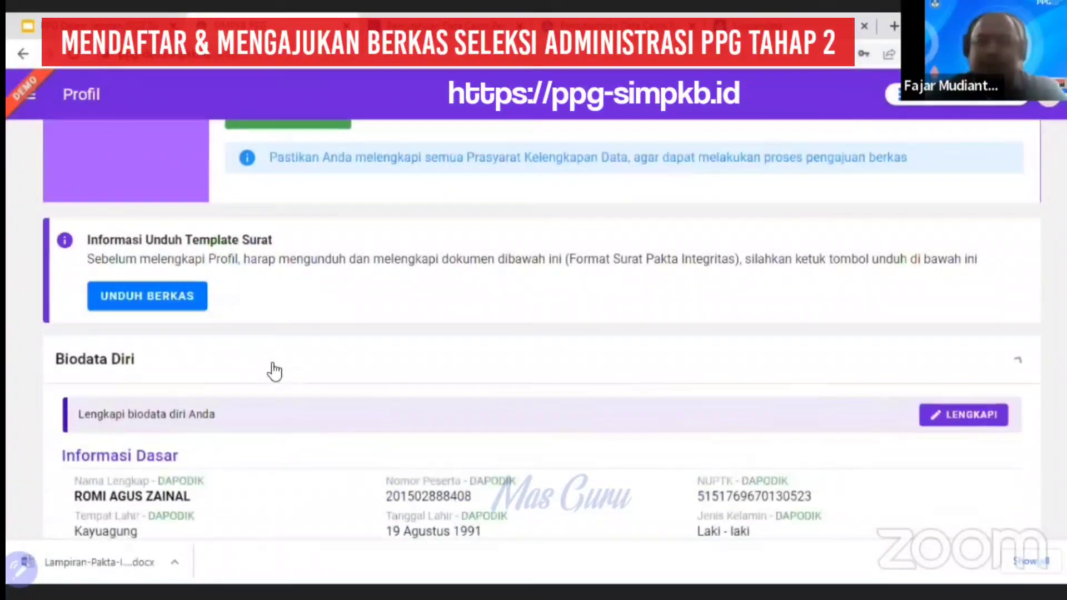
pyautogui.scroll(-3, 273, 367)
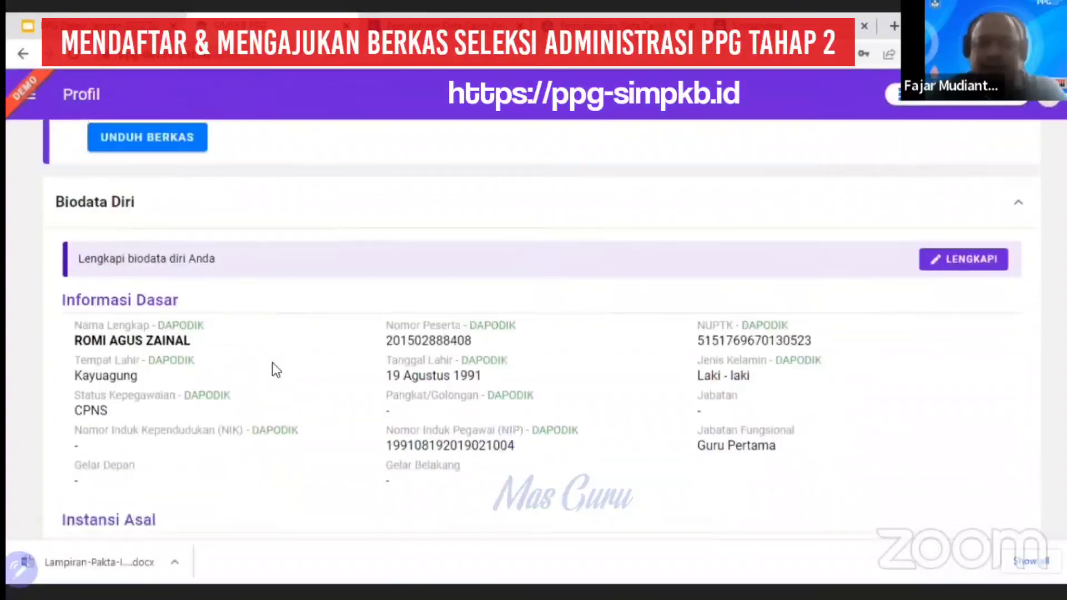
pyautogui.click(945, 261)
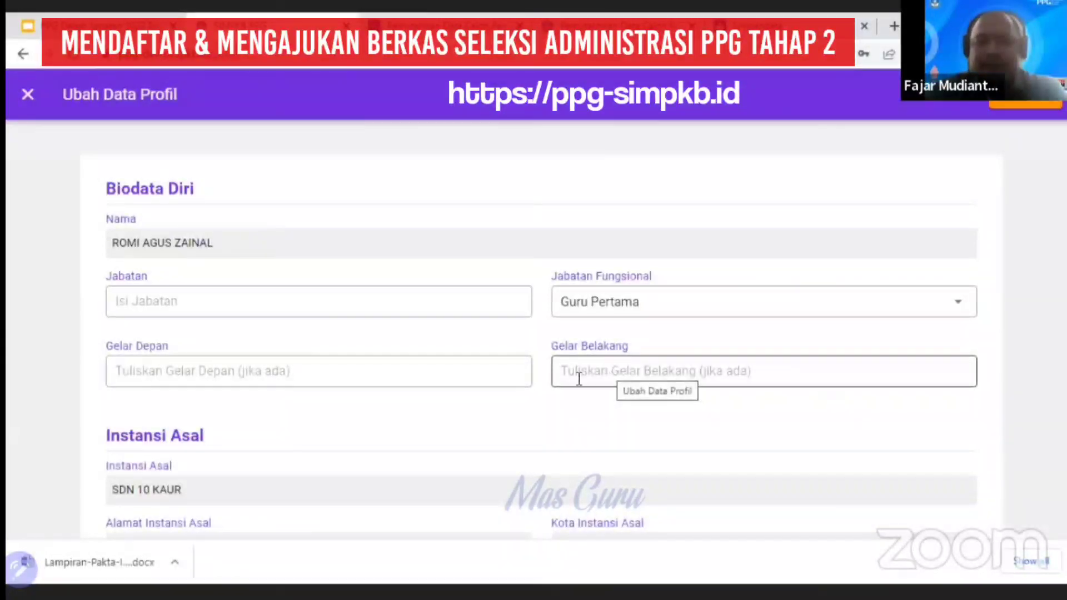
# Step: Examine the home institution, bank account and contact fields of the profile form, noting which are mandatory
pyautogui.scroll(-3, 565, 384)
pyautogui.scroll(-2, 474, 341)
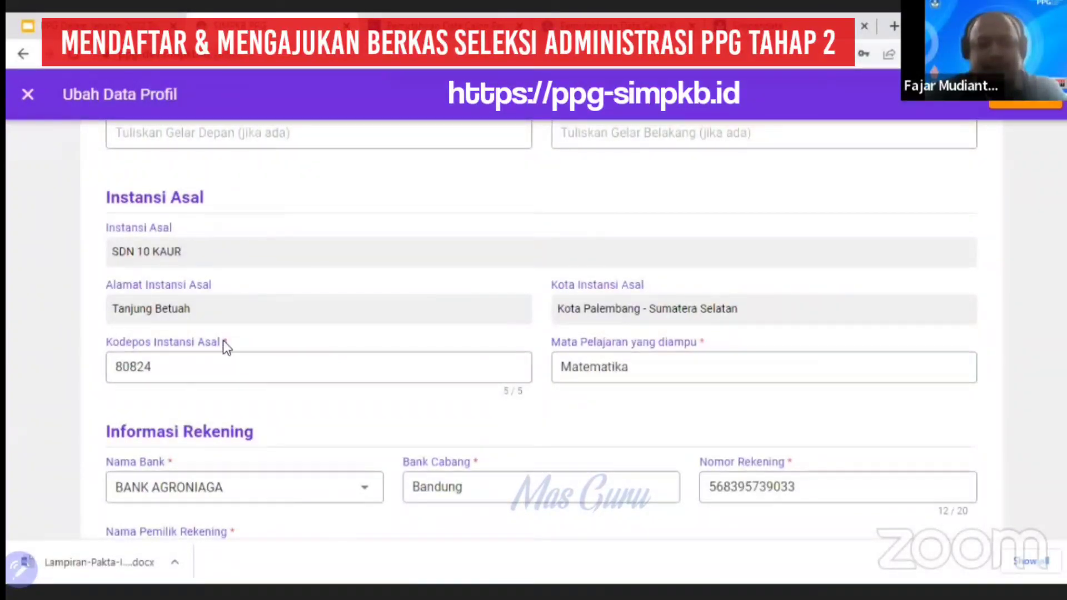
pyautogui.moveTo(705, 341); pyautogui.dragTo(699, 341)
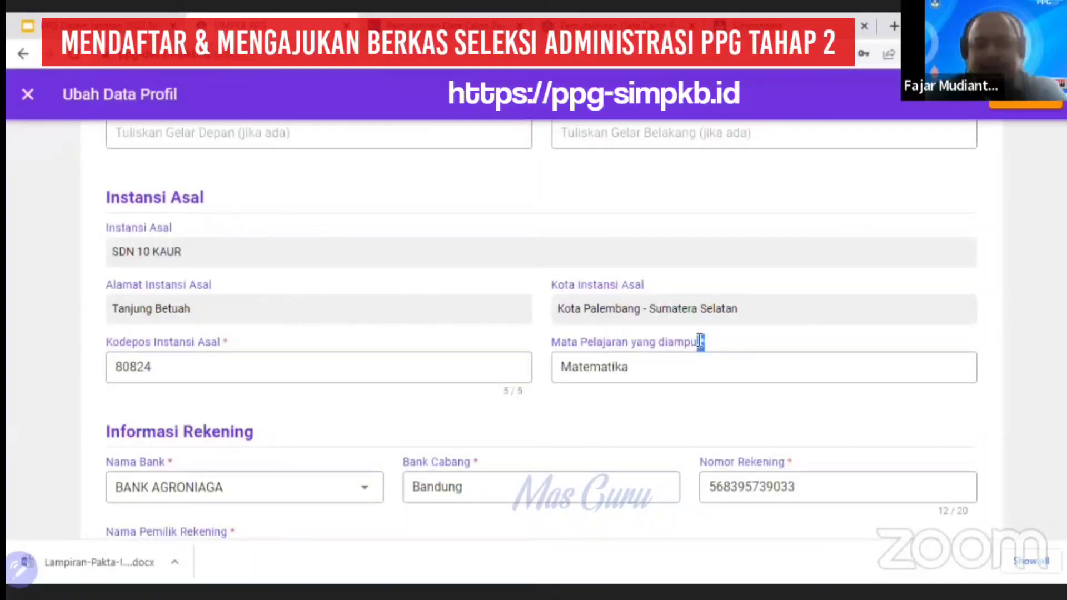
pyautogui.click(412, 332)
pyautogui.scroll(-5, 464, 338)
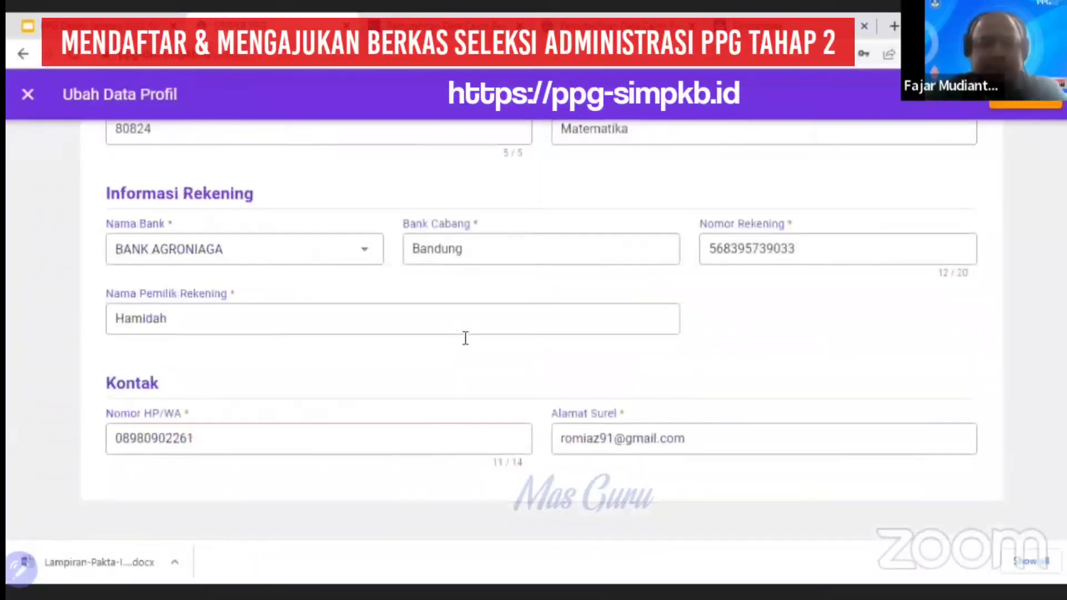
pyautogui.scroll(3, 474, 339)
pyautogui.scroll(-2, 389, 372)
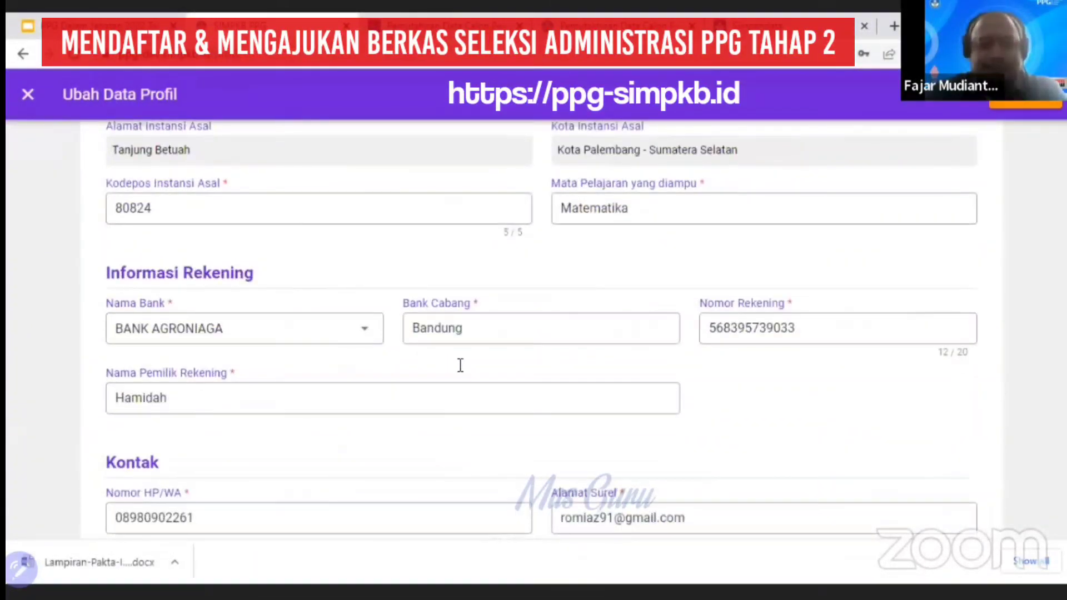
pyautogui.scroll(-2, 451, 366)
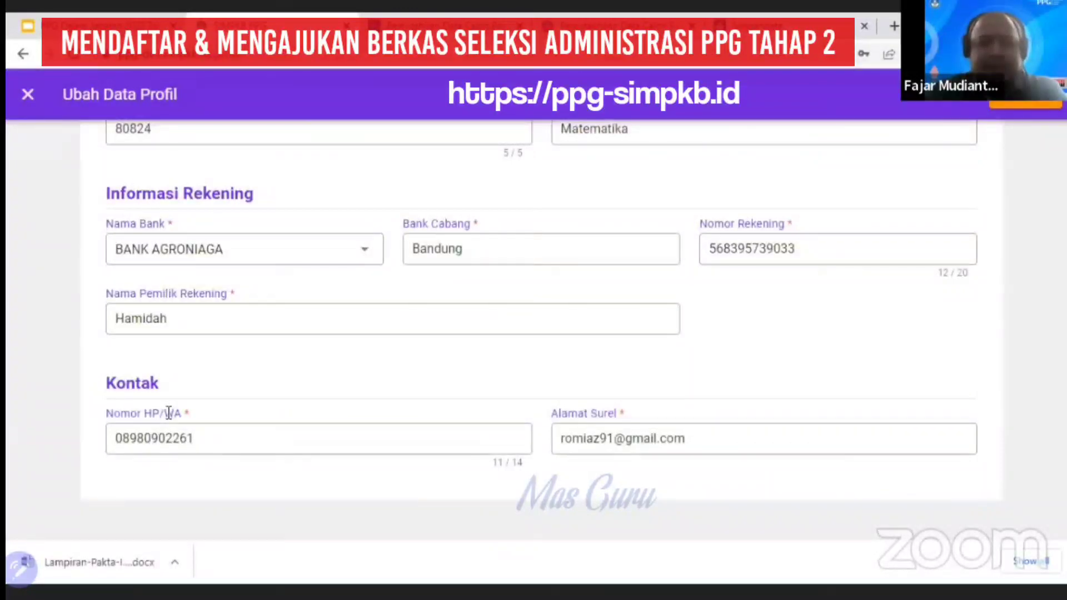
pyautogui.click(239, 438)
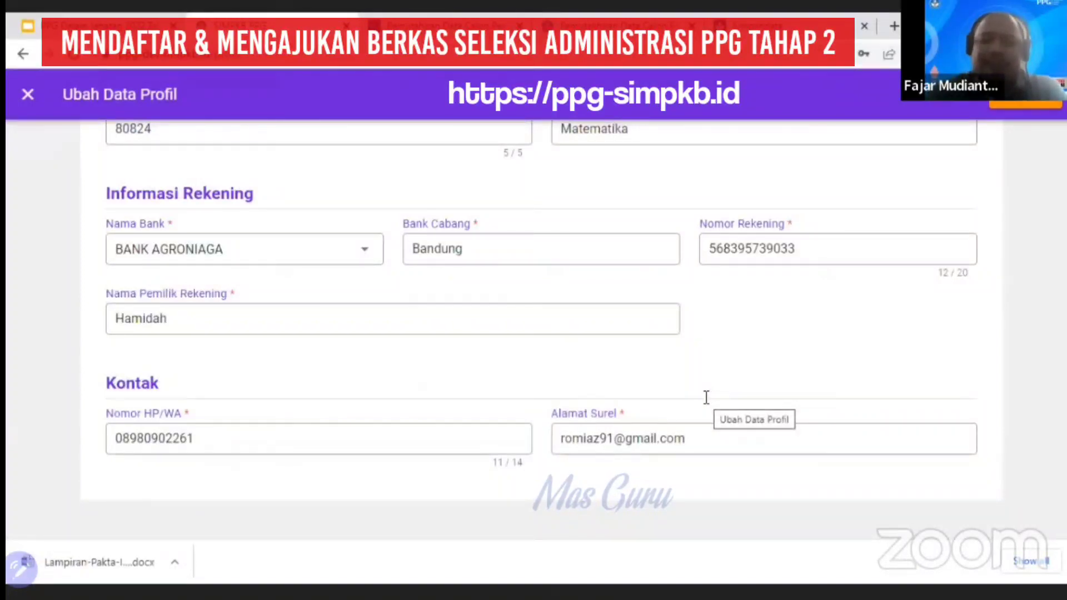
# Step: Save the profile data form and go back to the requirements status table on the profile page
pyautogui.scroll(8, 797, 393)
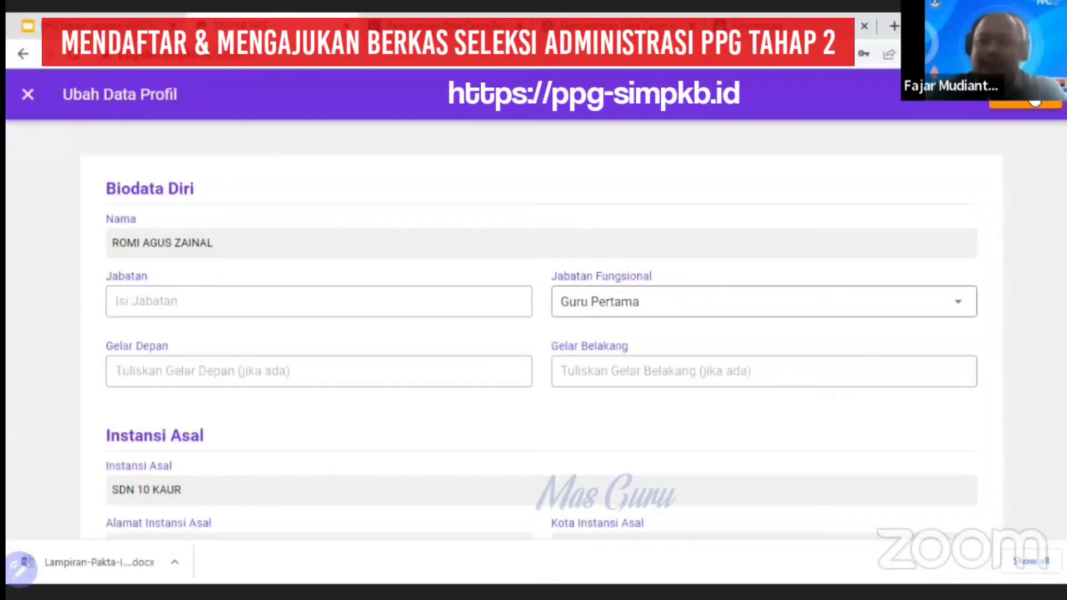
pyautogui.click(1000, 106)
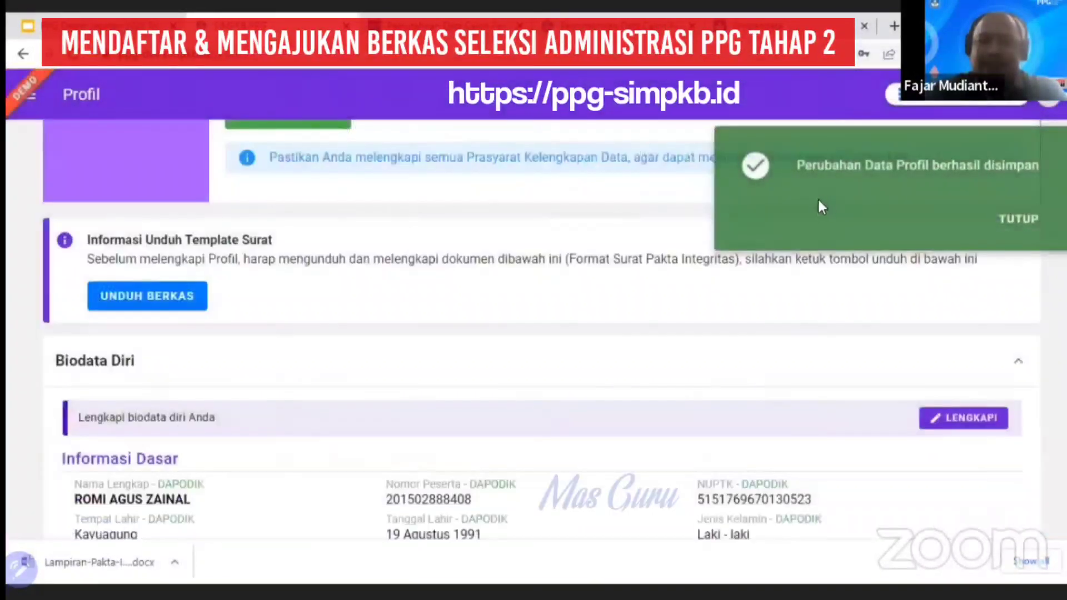
pyautogui.scroll(7, 903, 301)
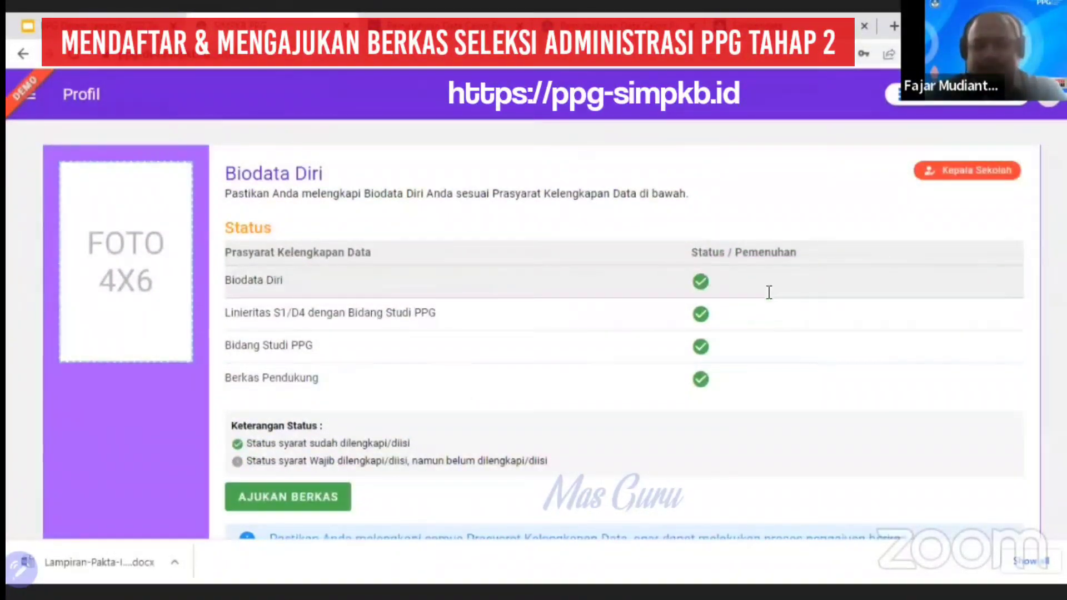
# Step: Expand the Linieritas S1/D4 dengan Bidang Studi PPG section and open its linearity data form to review the fields
pyautogui.scroll(-10, 920, 364)
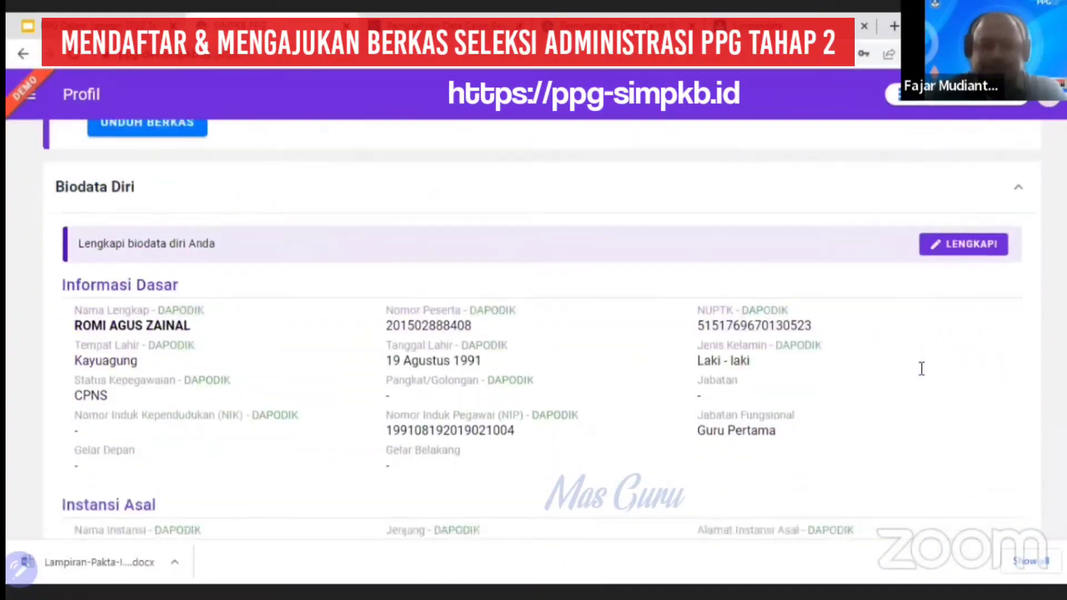
pyautogui.scroll(-10, 922, 369)
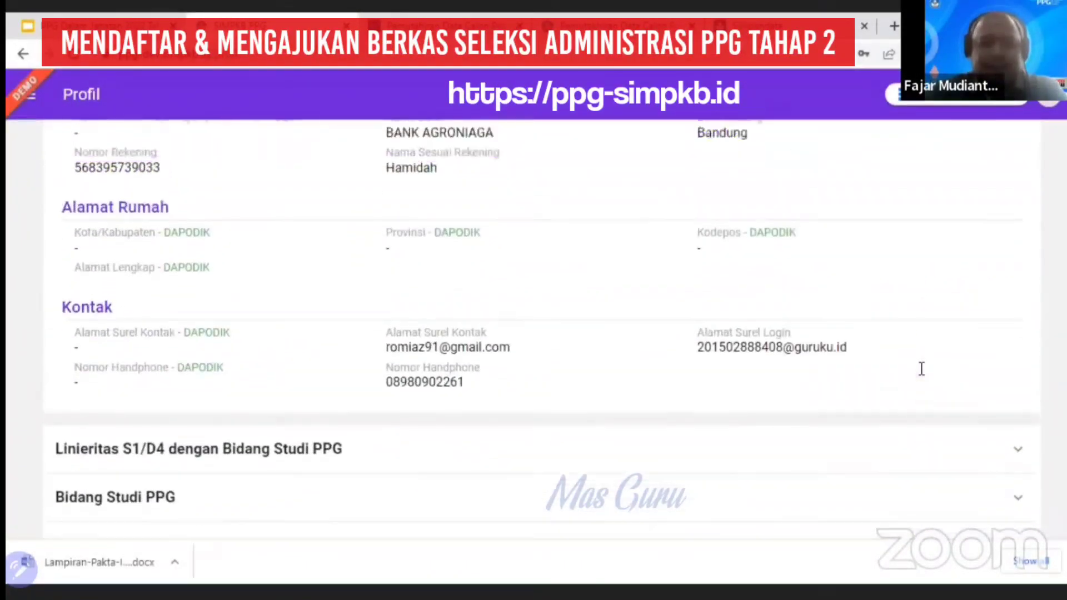
pyautogui.scroll(3, 921, 369)
pyautogui.scroll(-4, 921, 369)
pyautogui.click(922, 411)
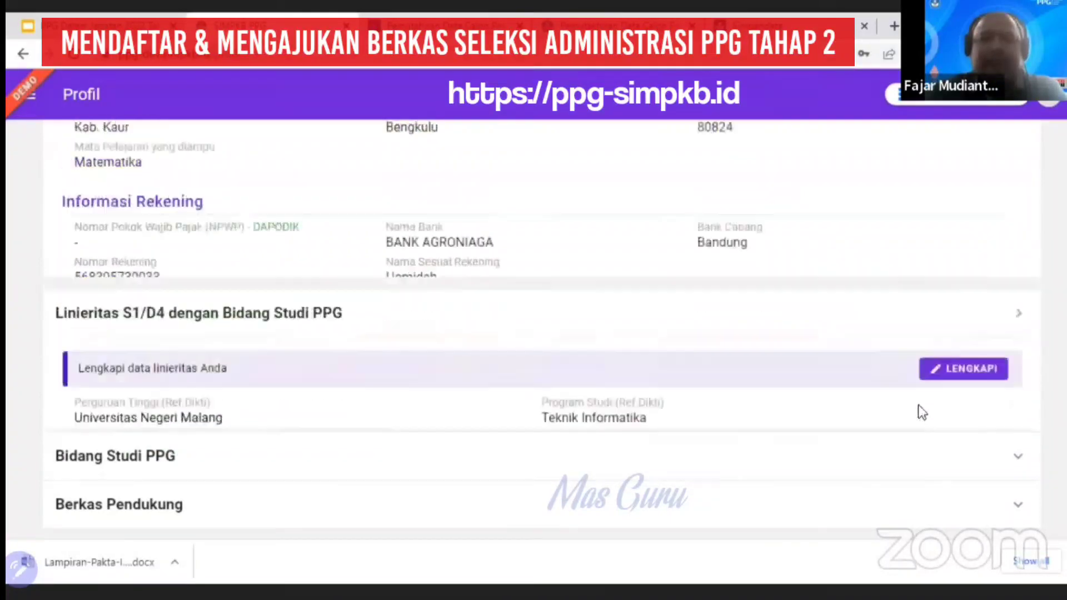
pyautogui.scroll(-3, 948, 386)
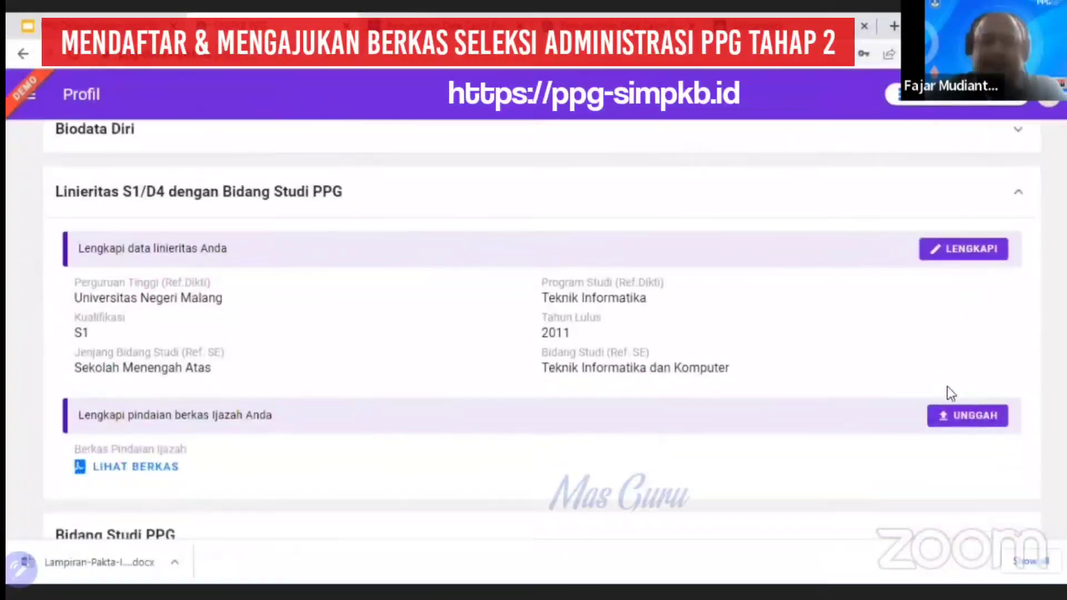
pyautogui.scroll(3, 947, 386)
pyautogui.scroll(-2, 861, 382)
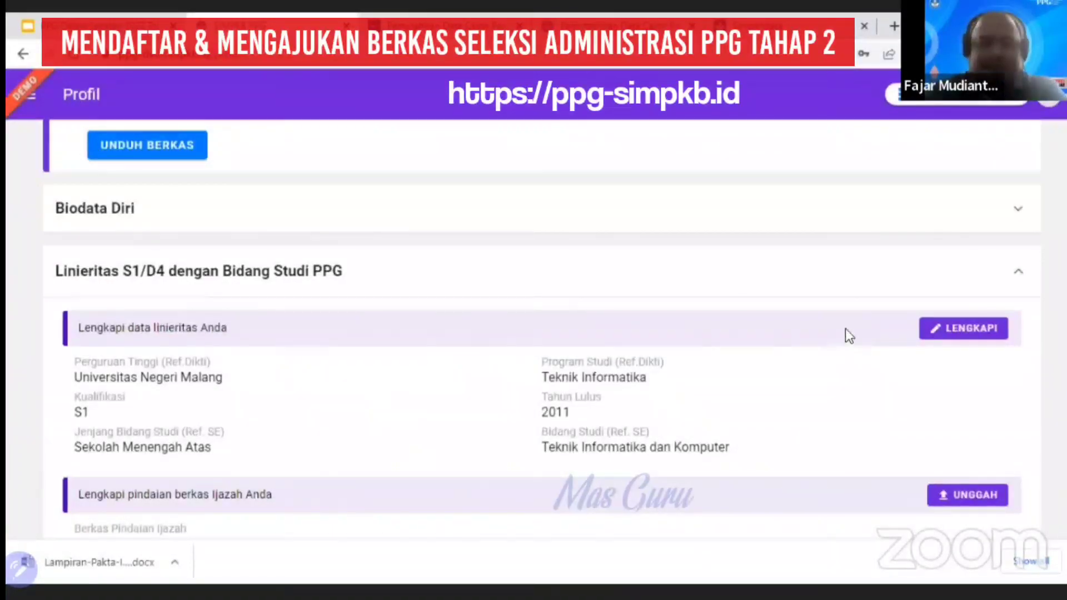
pyautogui.click(962, 329)
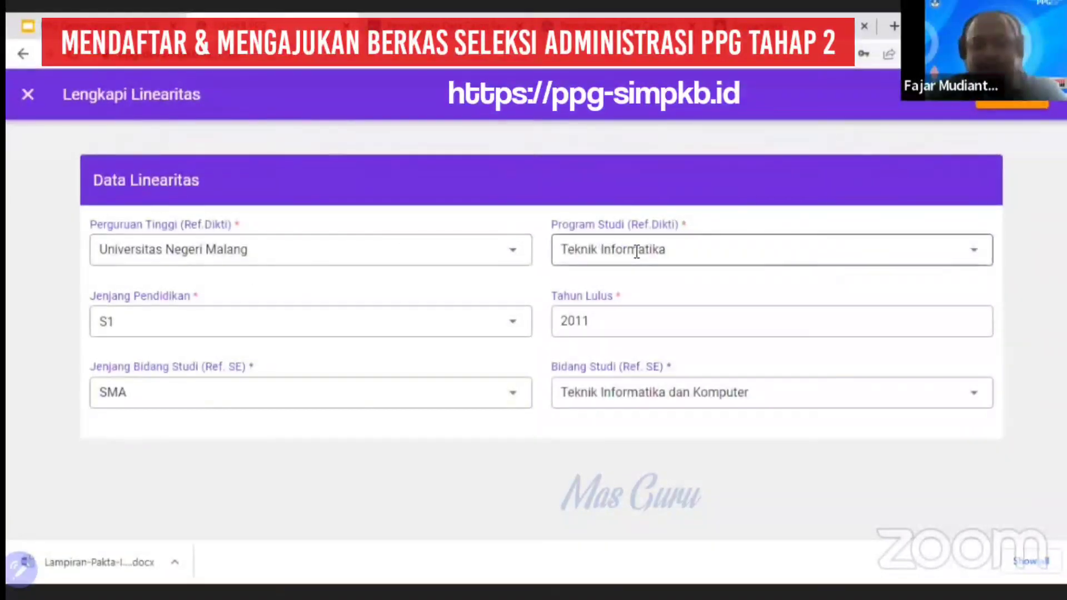
pyautogui.click(503, 309)
pyautogui.click(32, 299)
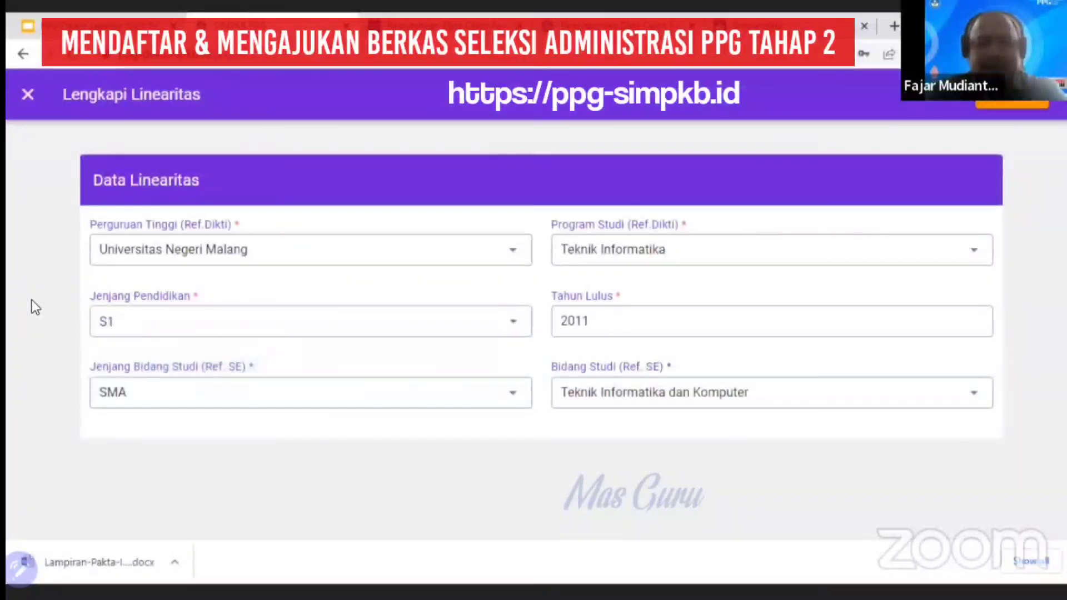
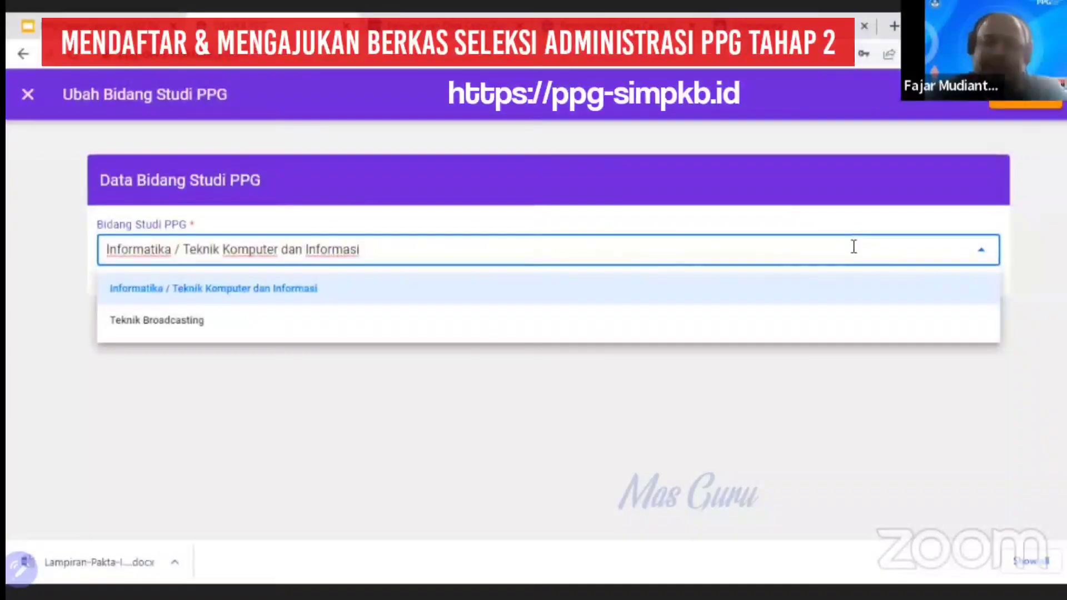
# Step: Select Informatika / Teknik Komputer dan Informasi as the Bidang Studi PPG and save the change
pyautogui.click(831, 224)
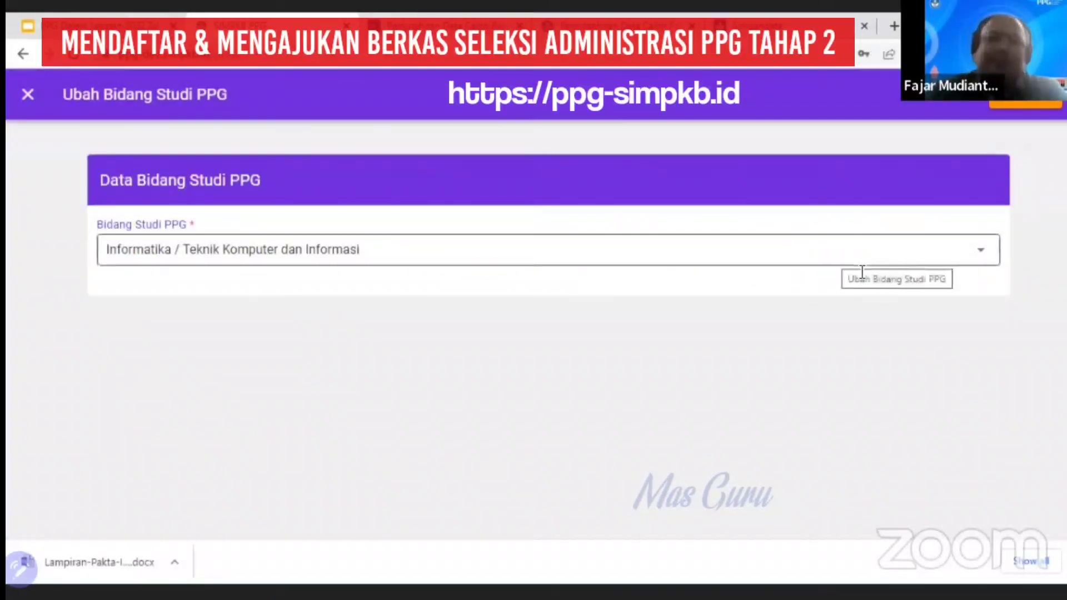
pyautogui.click(835, 256)
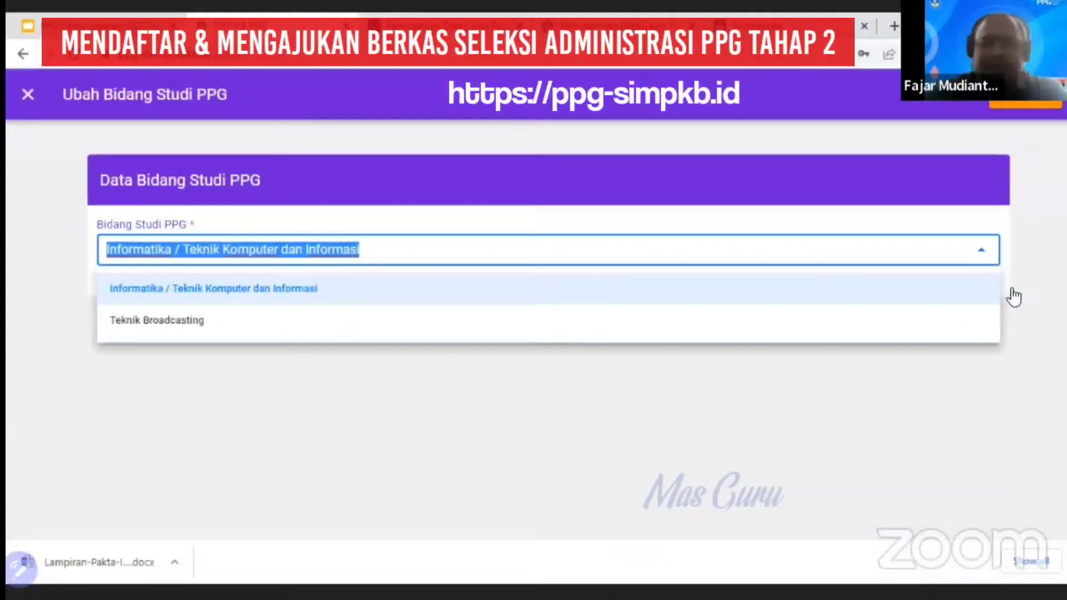
pyautogui.click(940, 250)
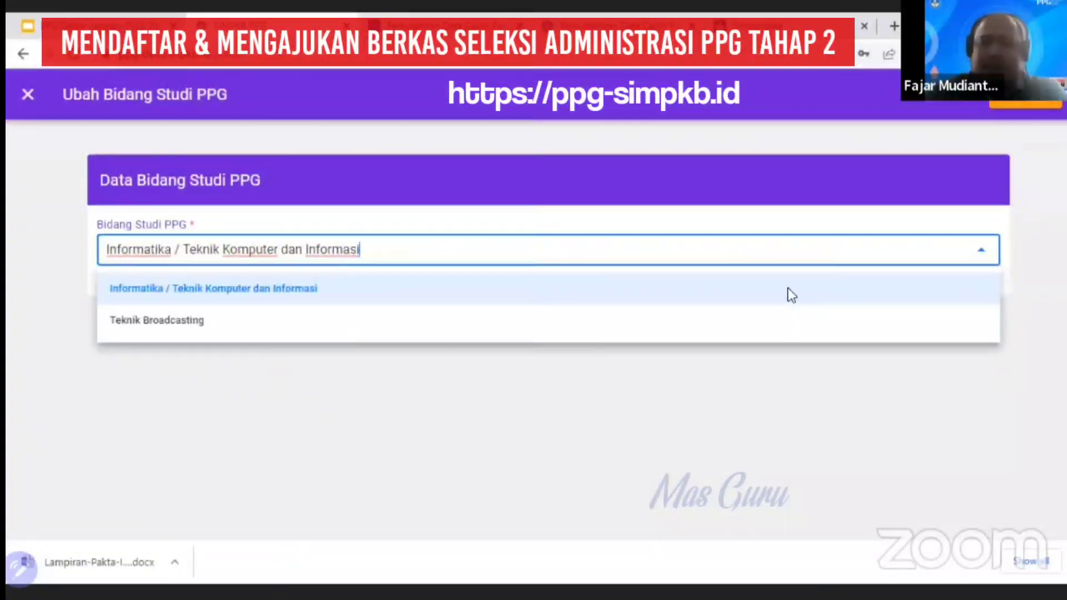
pyautogui.press('Return')
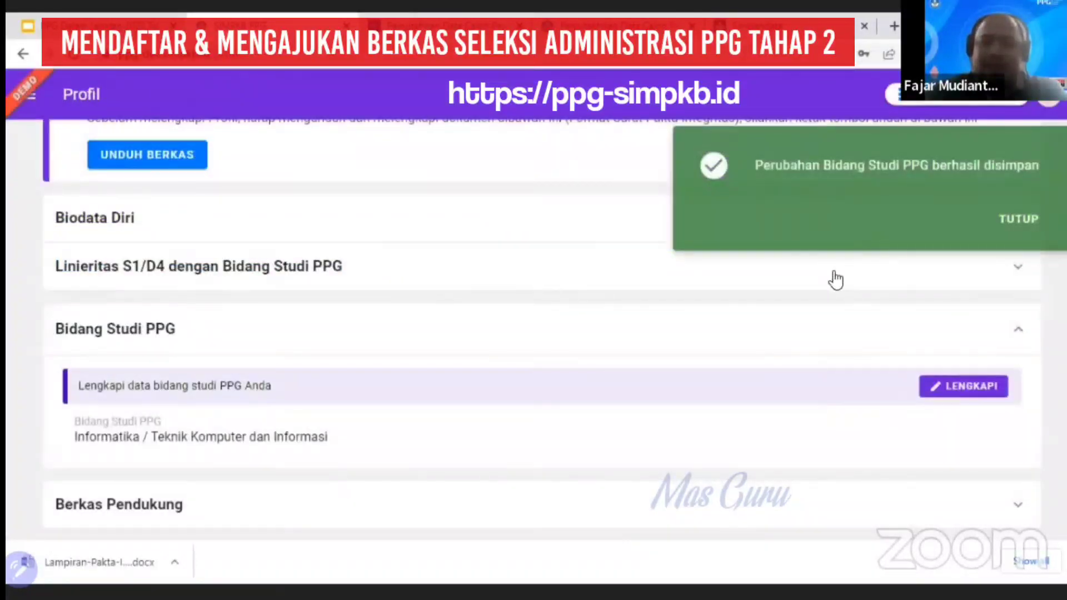
pyautogui.scroll(5, 832, 277)
pyautogui.scroll(3, 723, 311)
pyautogui.scroll(-8, 838, 383)
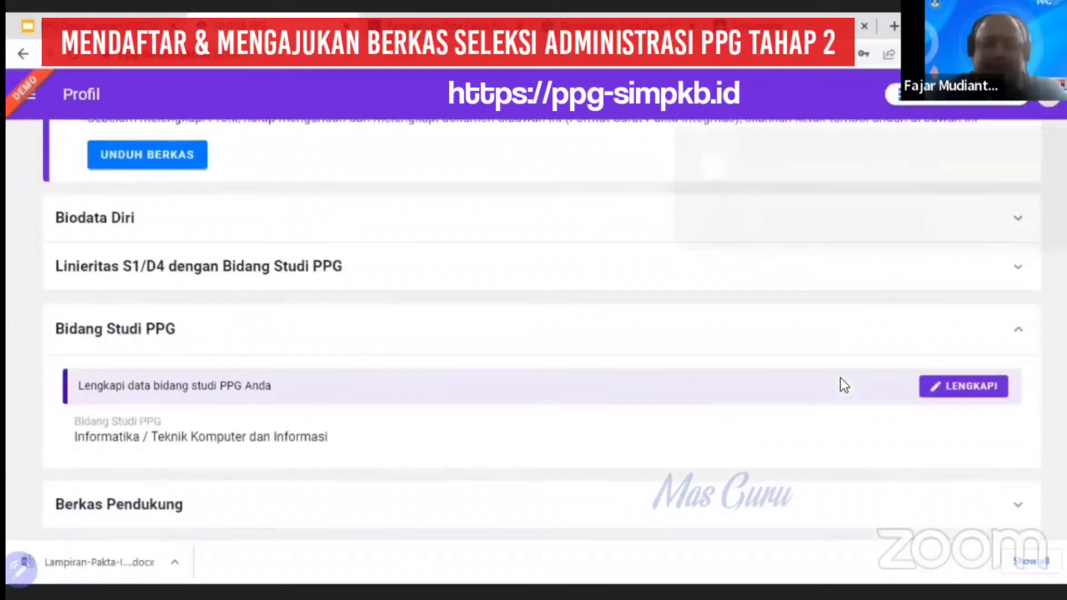
# Step: Expand the Berkas Pendukung section and examine the appointment decree scans it requires
pyautogui.click(756, 515)
pyautogui.scroll(-5, 759, 453)
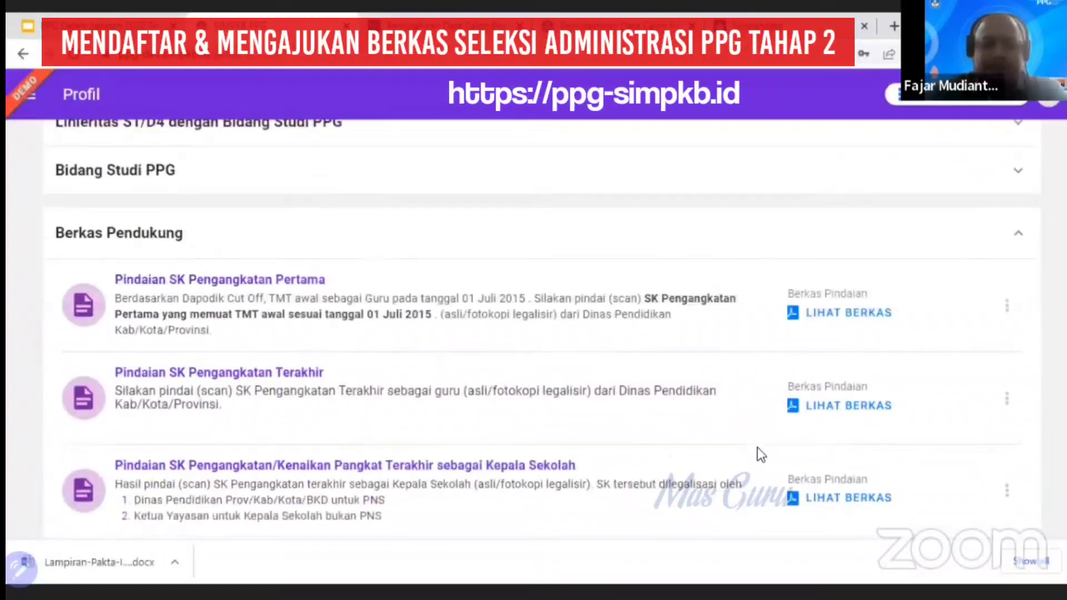
pyautogui.scroll(2, 761, 455)
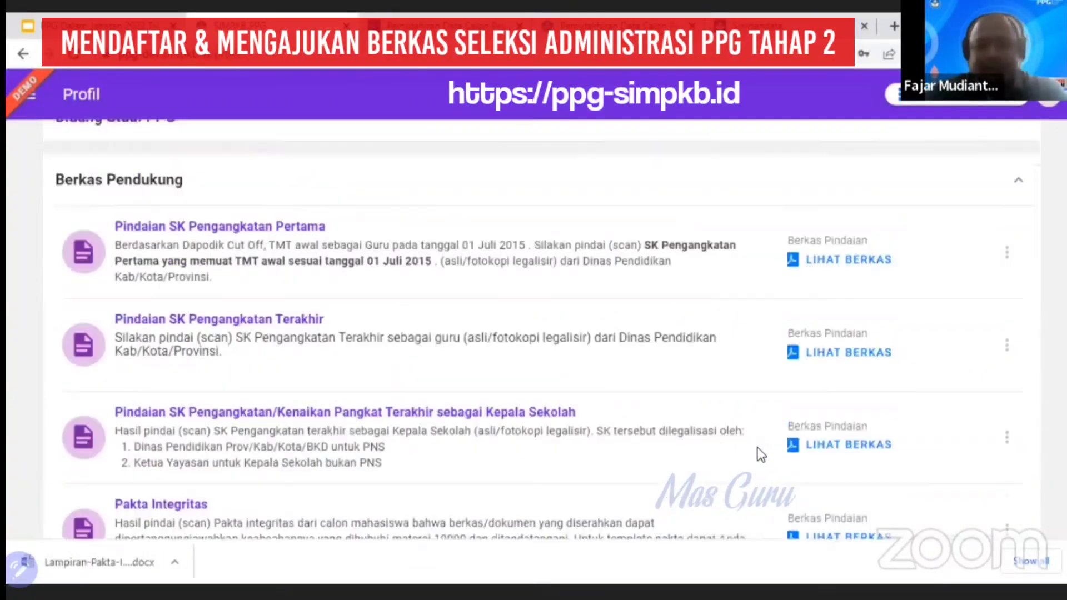
pyautogui.scroll(-2, 761, 455)
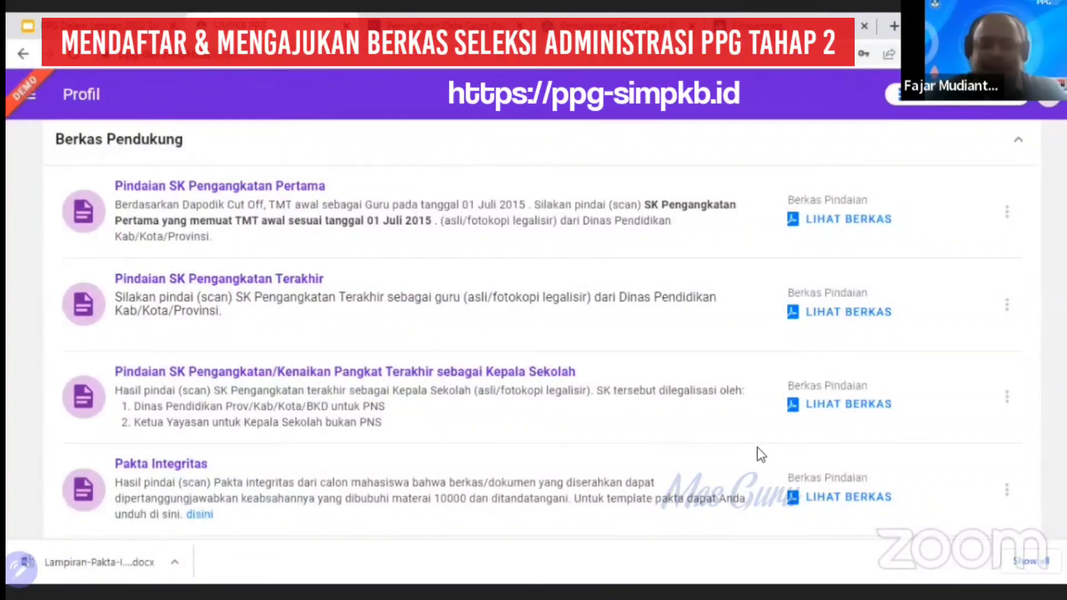
pyautogui.scroll(2, 761, 454)
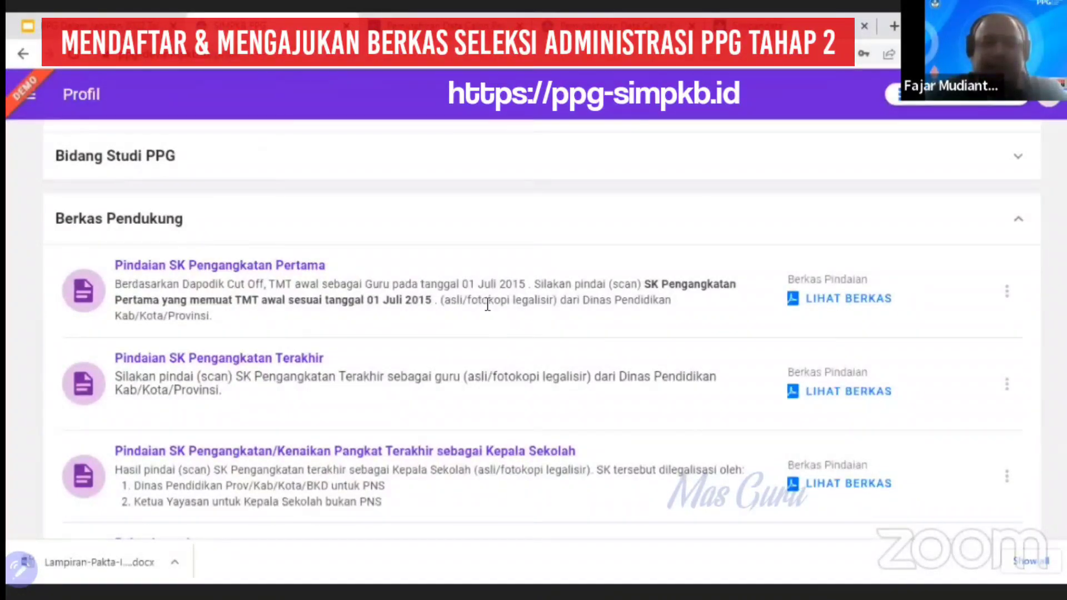
pyautogui.scroll(-2, 488, 304)
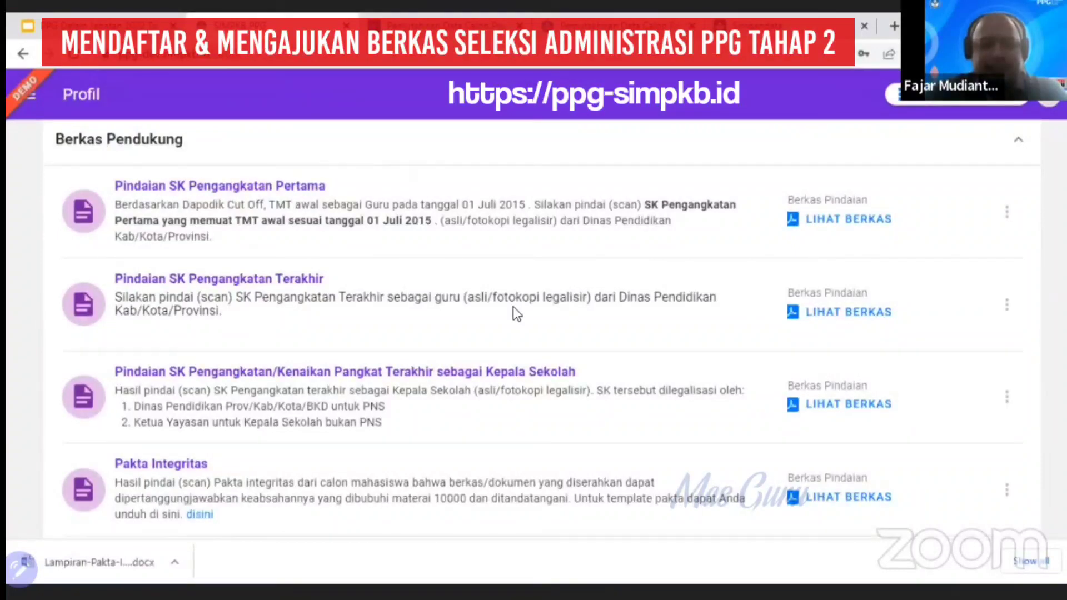
pyautogui.scroll(-1, 518, 314)
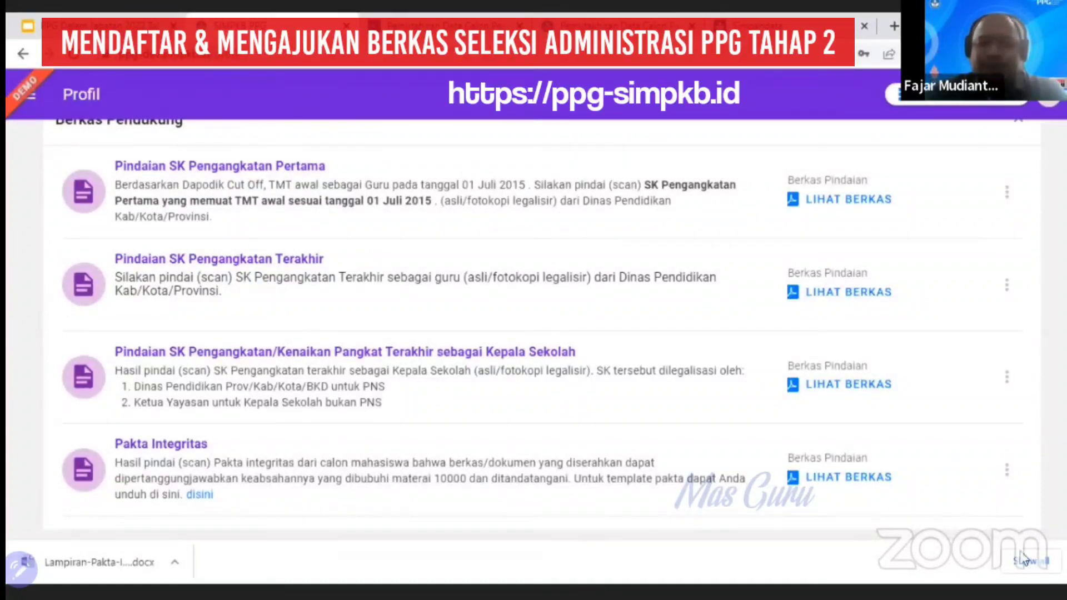
# Step: Dismiss the browser's downloads bar and read the Pakta Integritas requirement with its template link
pyautogui.click(1023, 559)
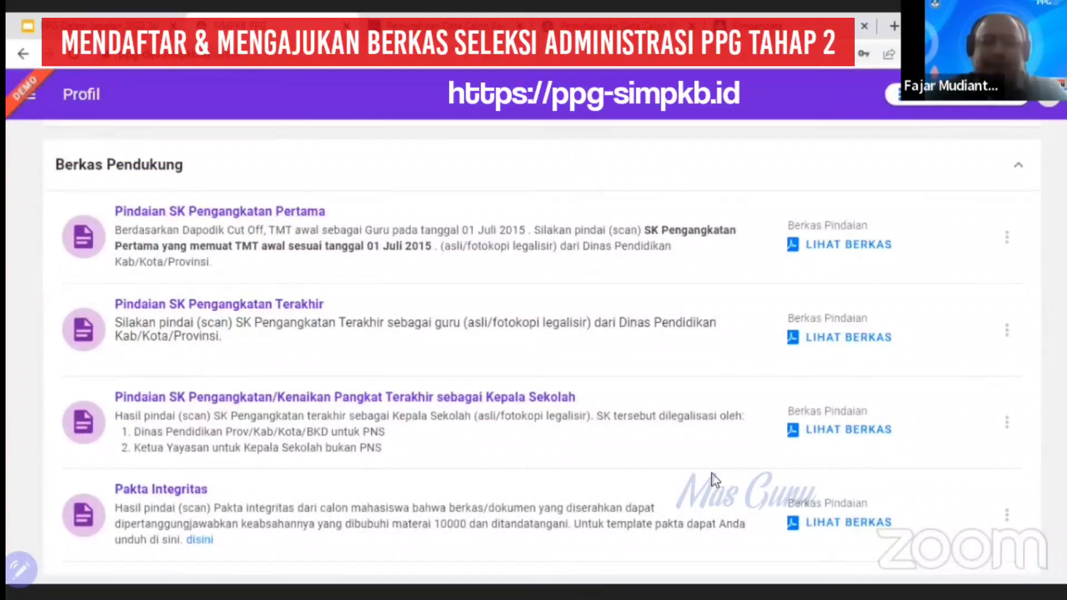
pyautogui.scroll(7, 716, 479)
pyautogui.scroll(-7, 731, 411)
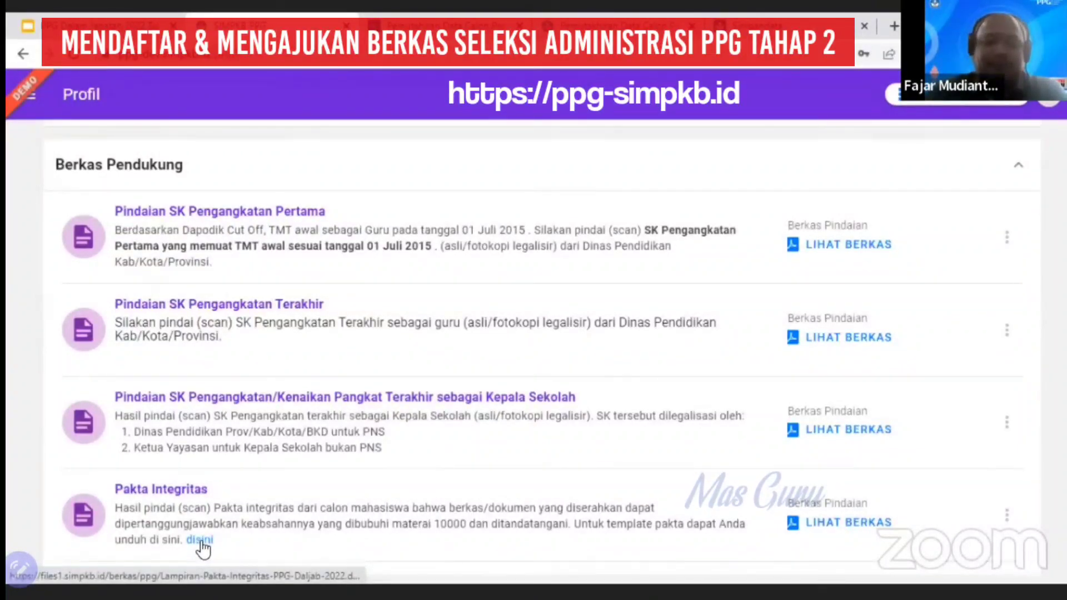
pyautogui.scroll(3, 512, 510)
pyautogui.scroll(-3, 515, 512)
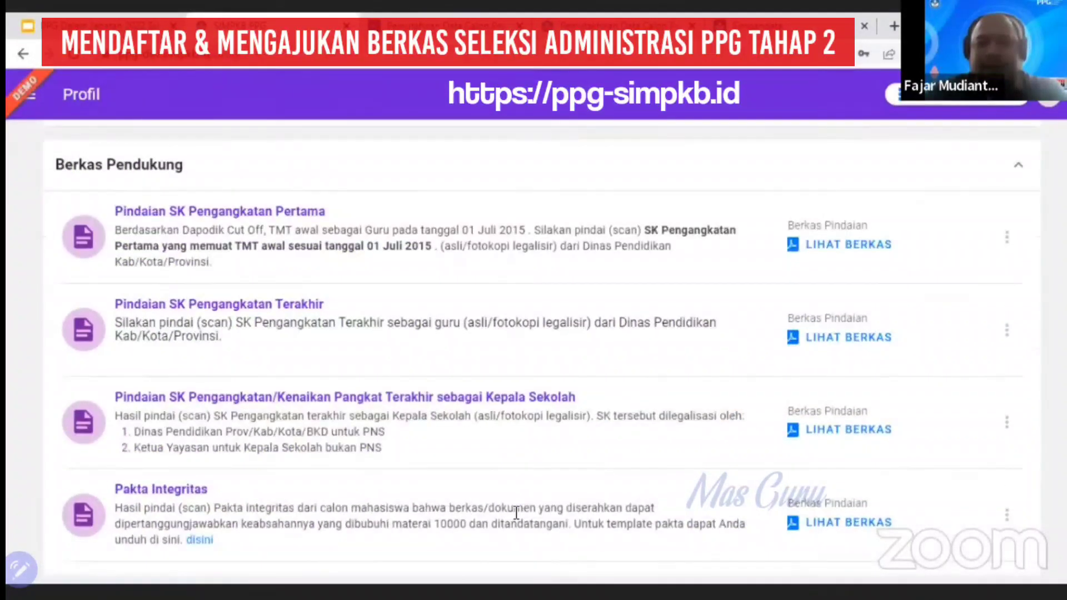
pyautogui.scroll(2, 516, 512)
pyautogui.scroll(-2, 516, 512)
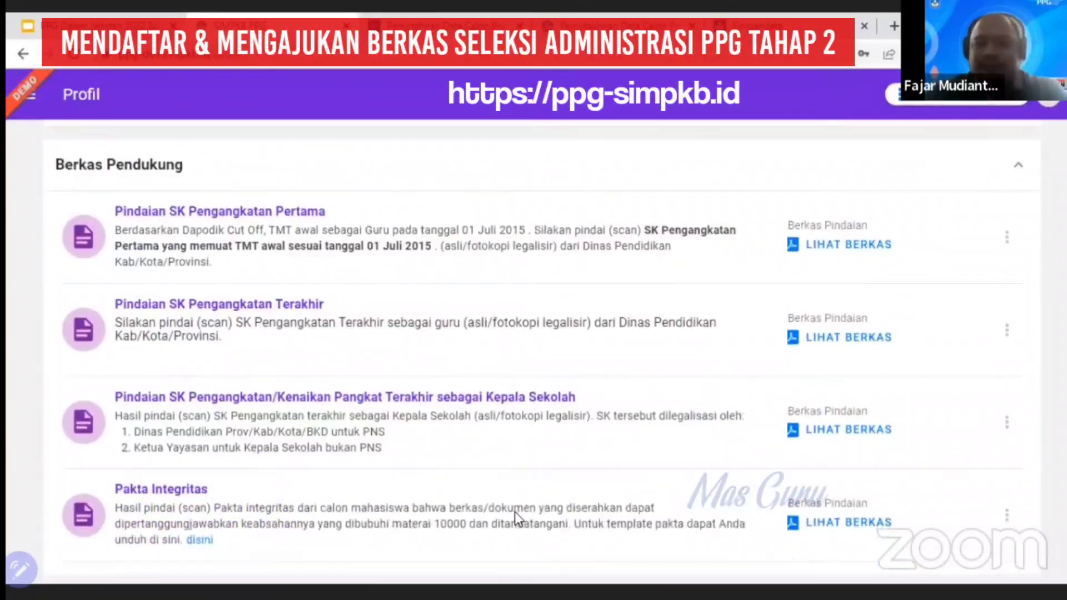
# Step: View the uploaded Pindaian SK Pengangkatan Pertama file, close it and return to the supporting files list
pyautogui.click(831, 240)
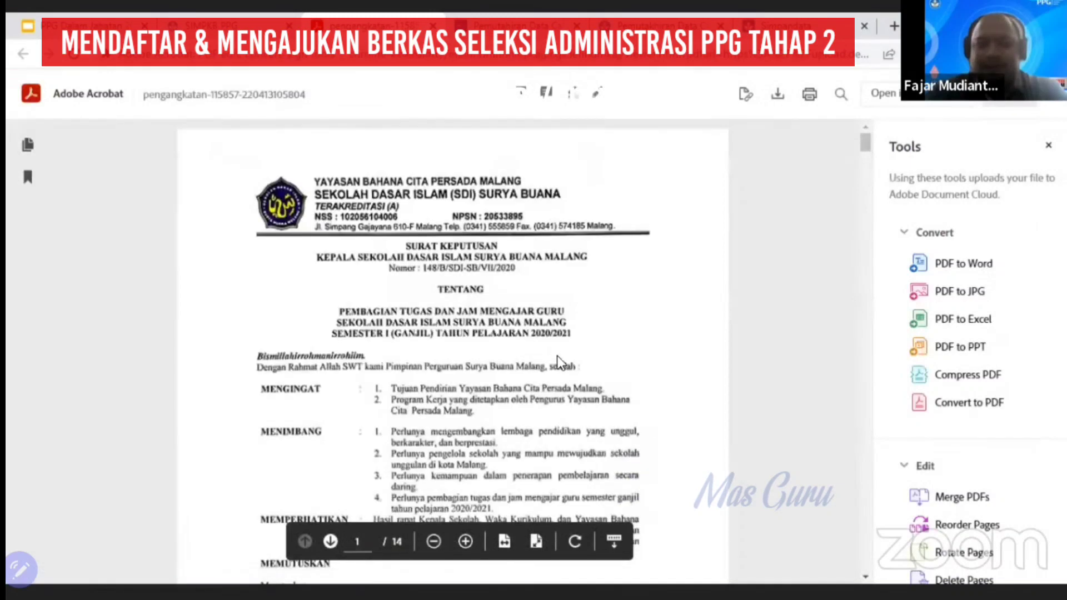
pyautogui.click(434, 25)
pyautogui.scroll(1, 796, 399)
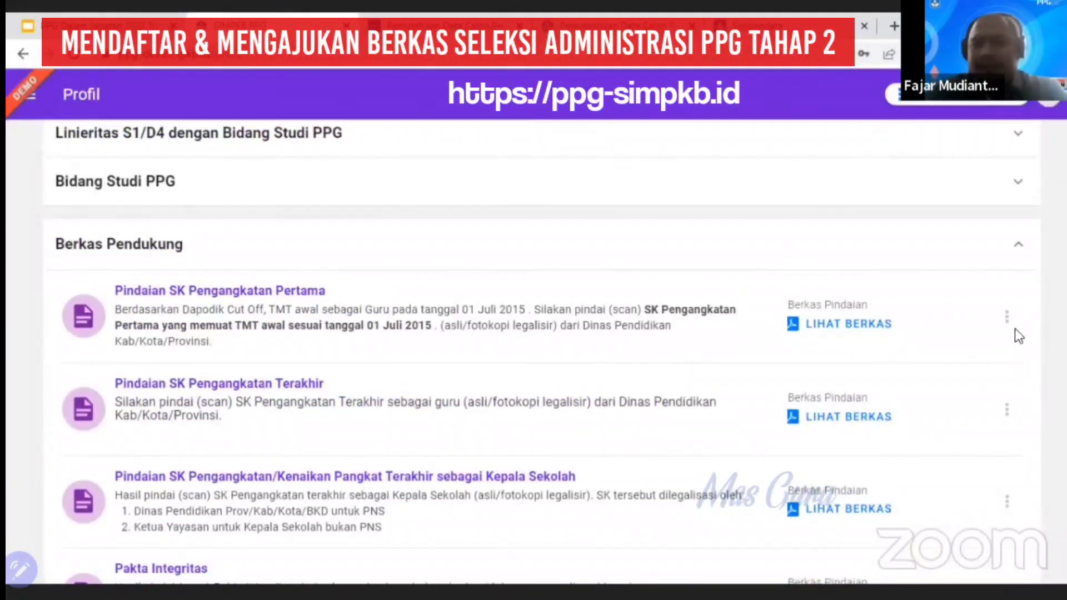
pyautogui.scroll(-1, 1004, 466)
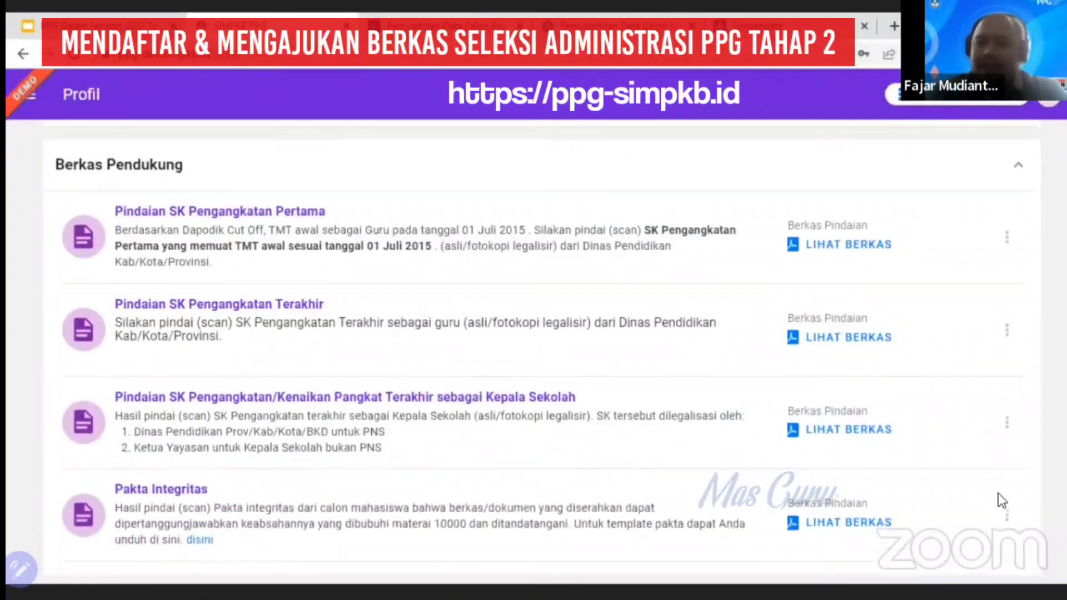
# Step: Replace the Pindaian SK Pengangkatan Pertama scan with Contoh SK Pengangkatan Awal Mengajar.pdf and save the upload
pyautogui.scroll(1, 1003, 328)
pyautogui.click(1006, 321)
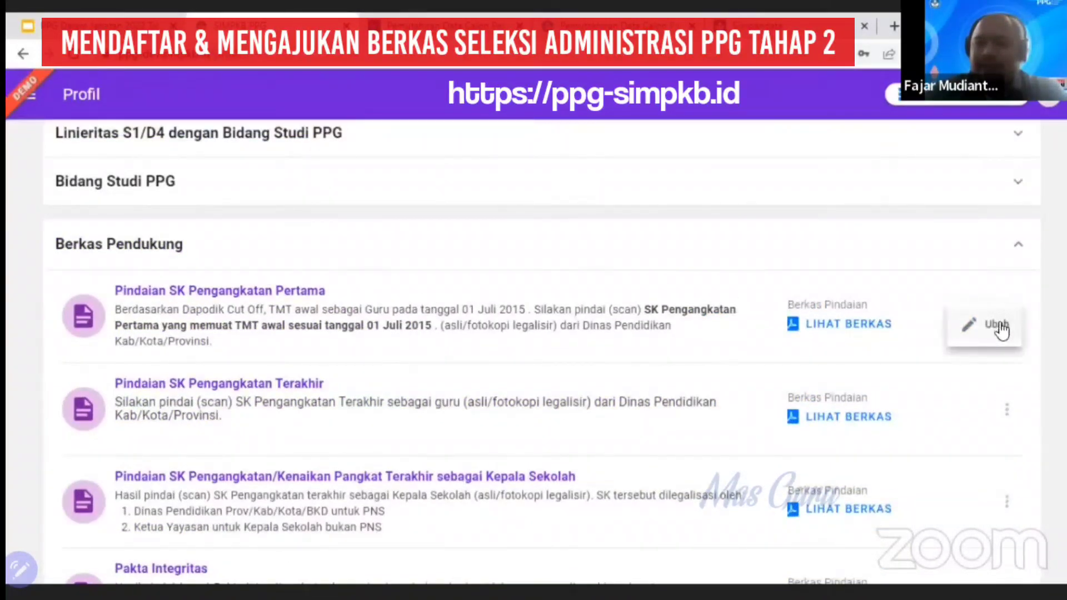
pyautogui.click(998, 326)
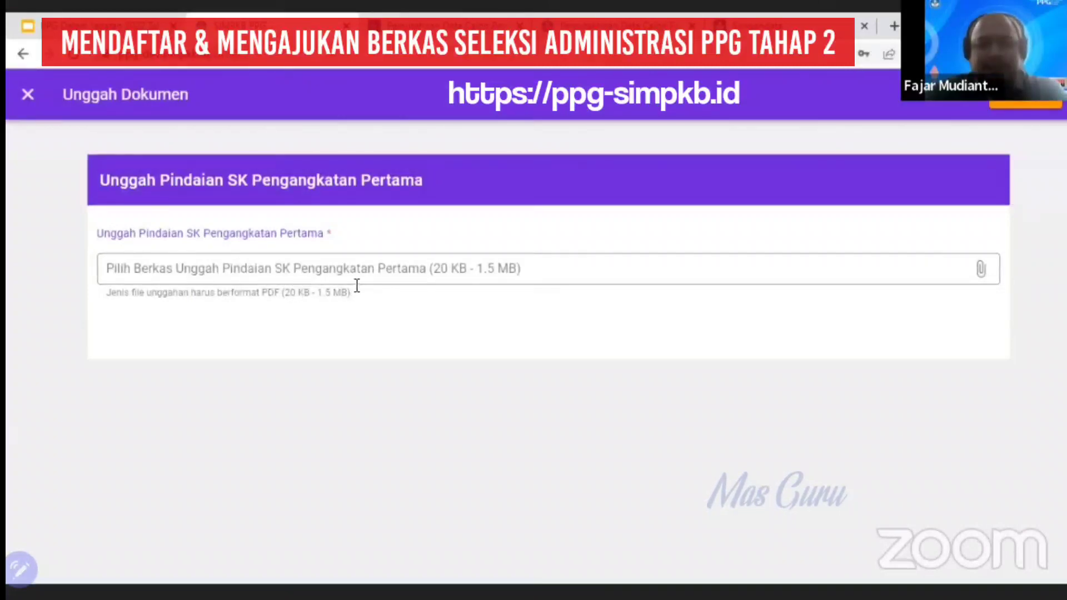
pyautogui.click(539, 282)
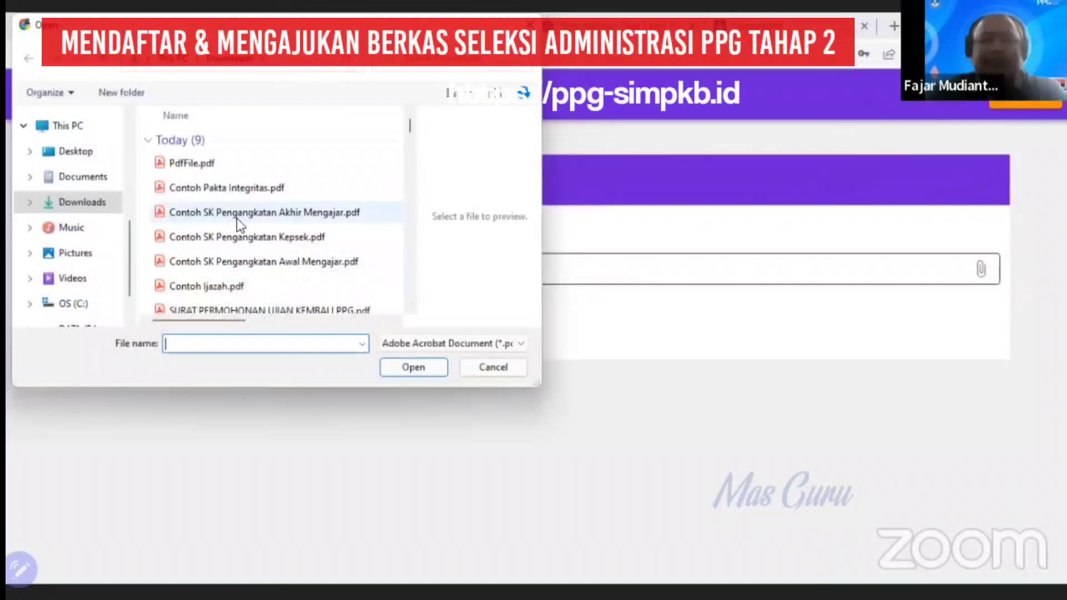
pyautogui.click(233, 263)
pyautogui.click(422, 368)
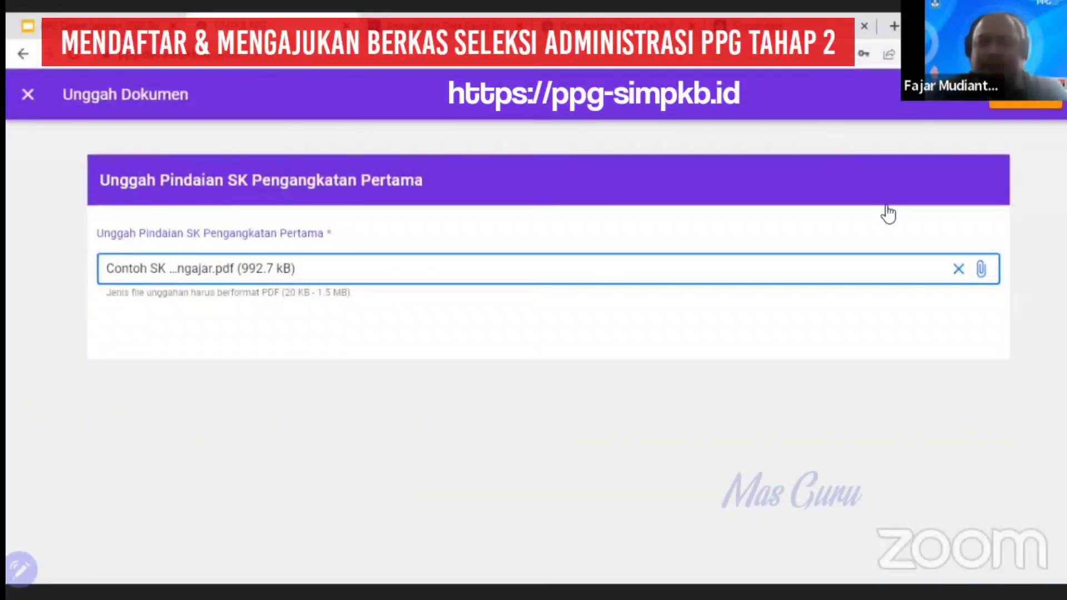
pyautogui.click(1025, 104)
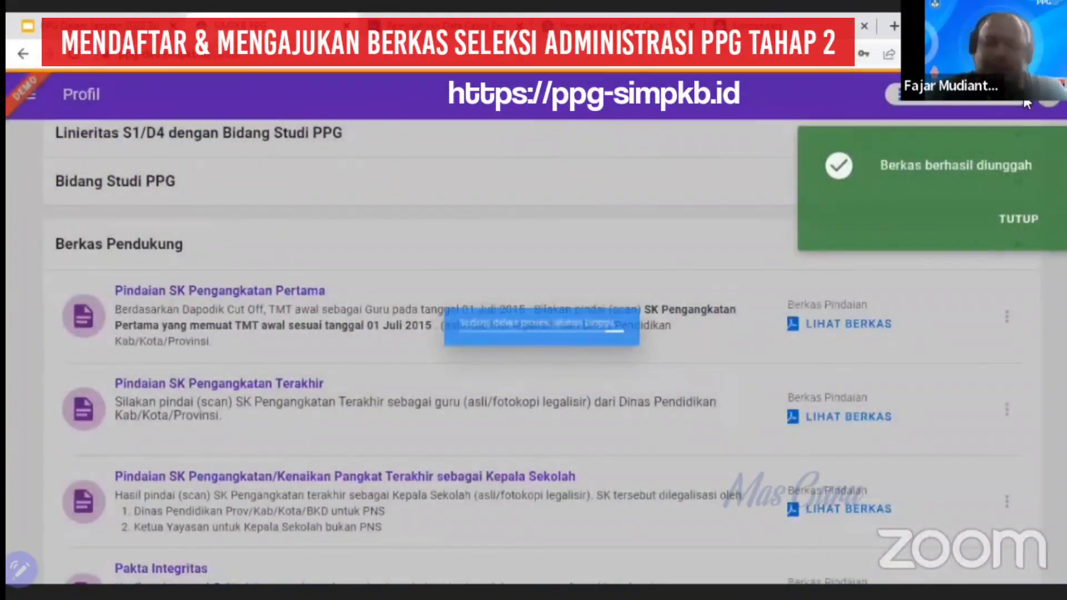
# Step: Expand the Linieritas S1/D4 dengan Bidang Studi PPG section and examine its linearity data and diploma scan entries
pyautogui.scroll(5, 691, 382)
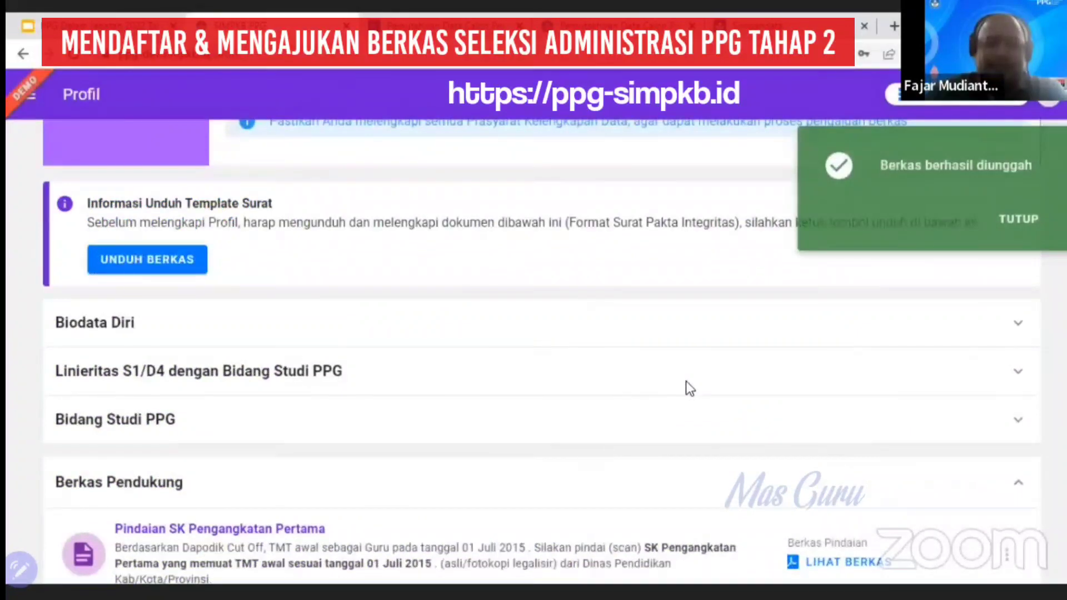
pyautogui.click(686, 381)
pyautogui.scroll(-4, 686, 381)
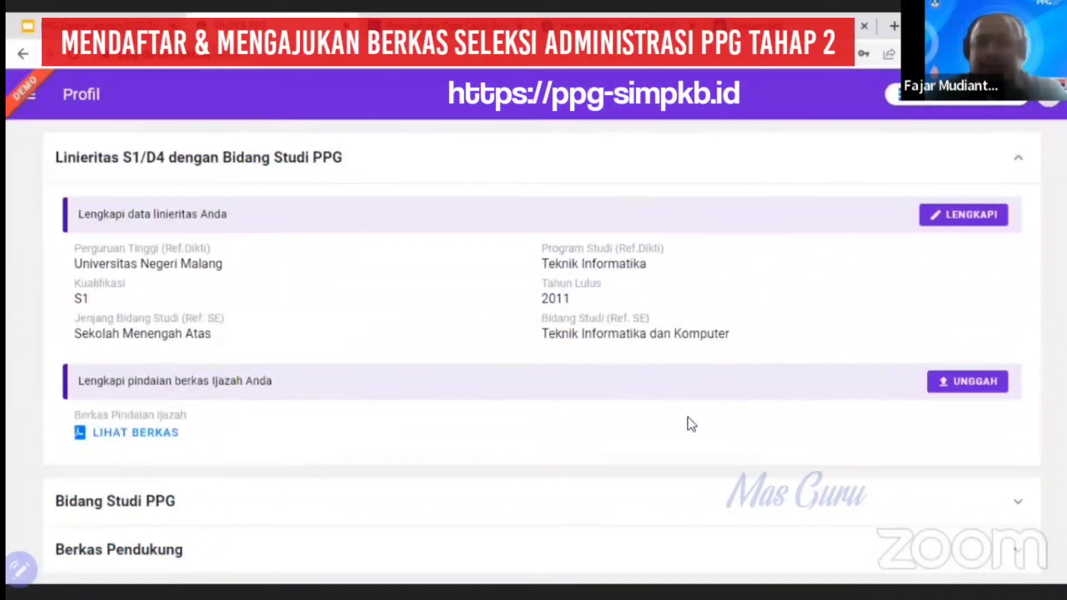
pyautogui.scroll(1, 686, 394)
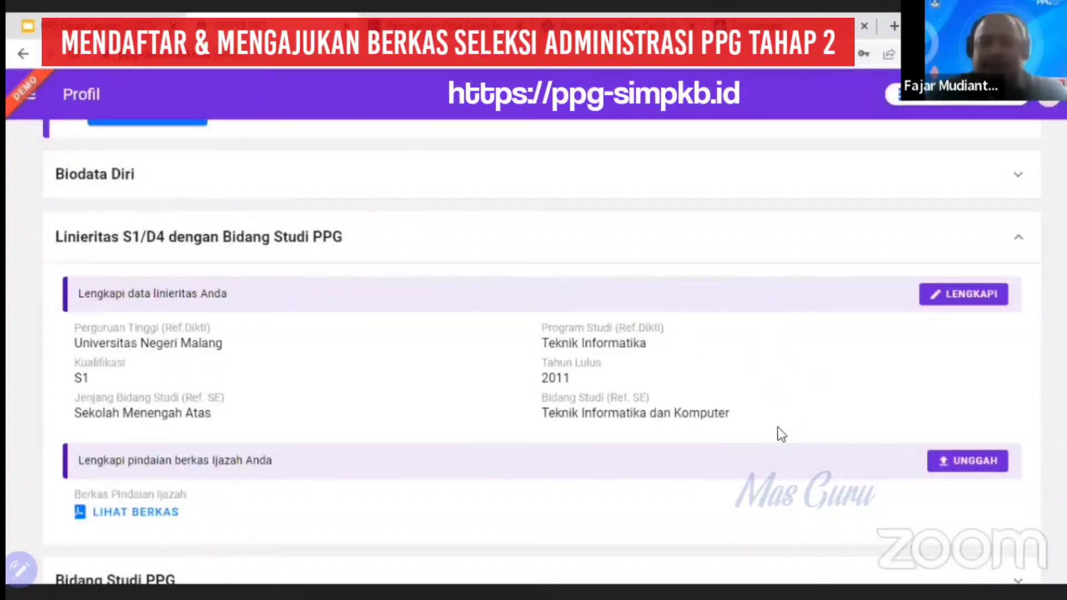
pyautogui.scroll(-2, 227, 434)
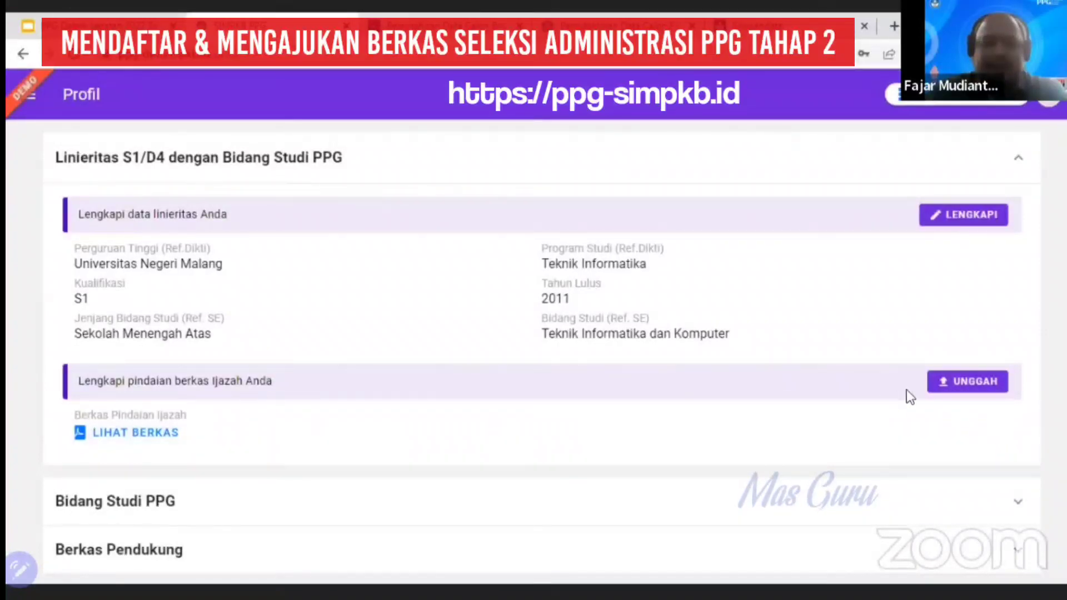
# Step: Upload Contoh Ijazah.pdf as the Ijazah scan in the Linieritas S1/D4 section and save it
pyautogui.click(959, 383)
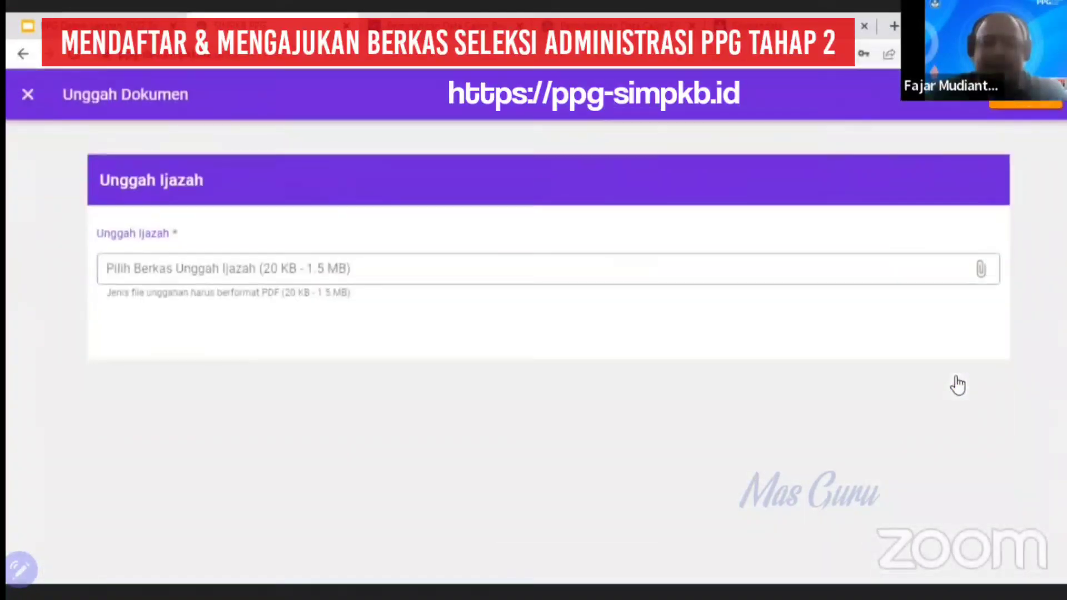
pyautogui.click(481, 273)
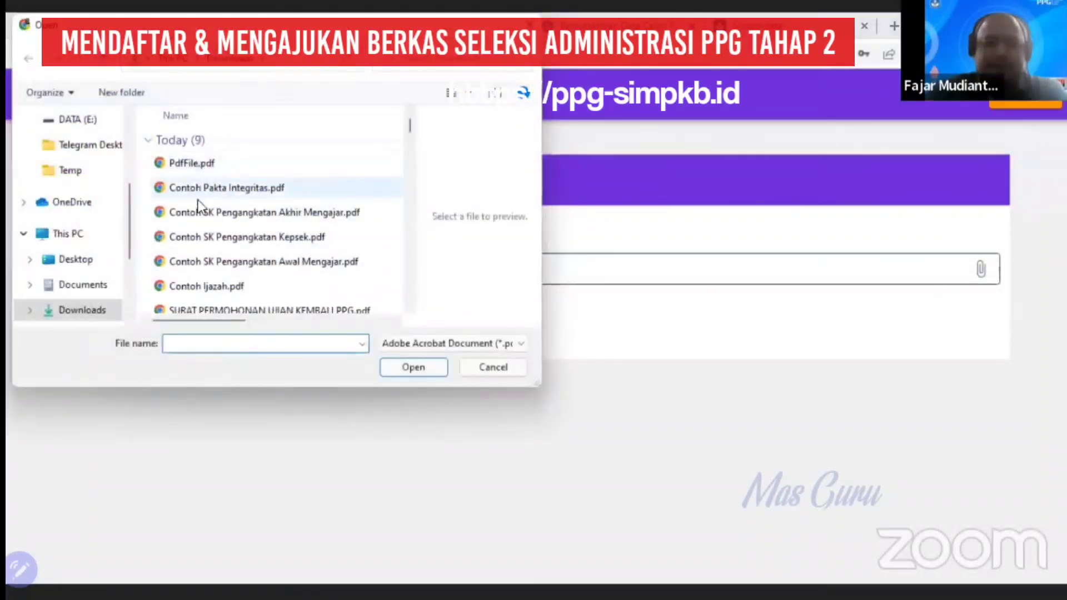
pyautogui.click(196, 286)
pyautogui.click(414, 368)
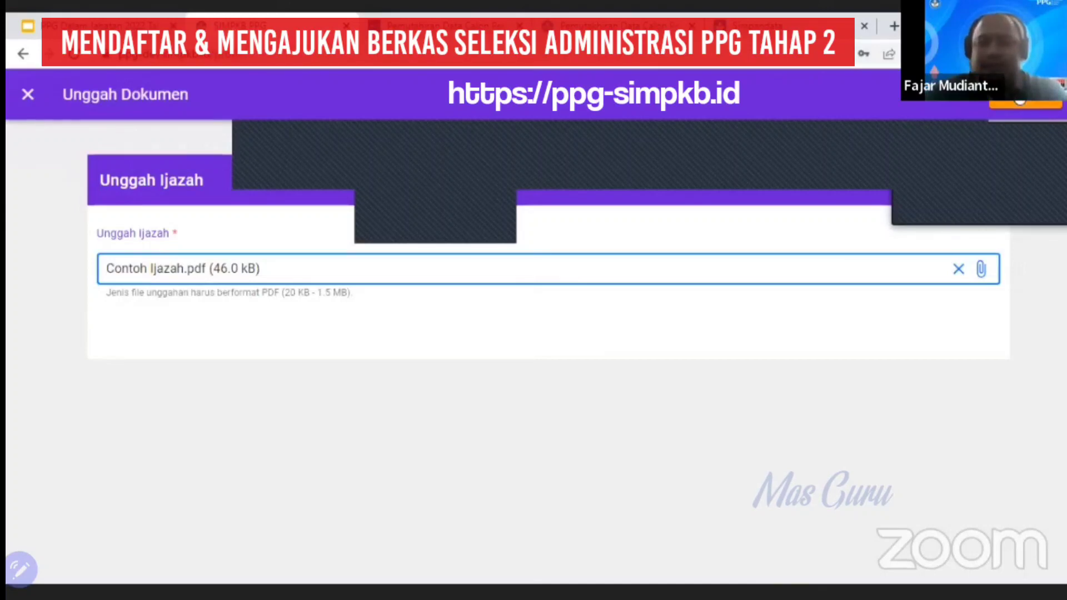
pyautogui.click(1020, 103)
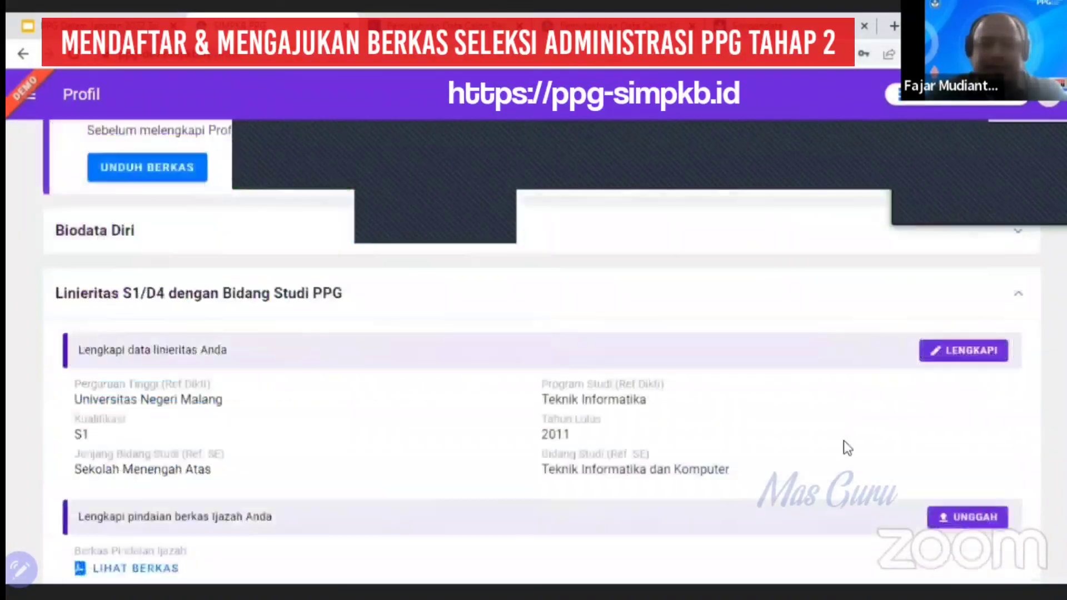
# Step: Submit the files, choosing Universitas Negeri Surabaya as LPTK 1 and Bahasa Jepang as Bidang Studi 1 in the interest survey
pyautogui.scroll(10, 717, 273)
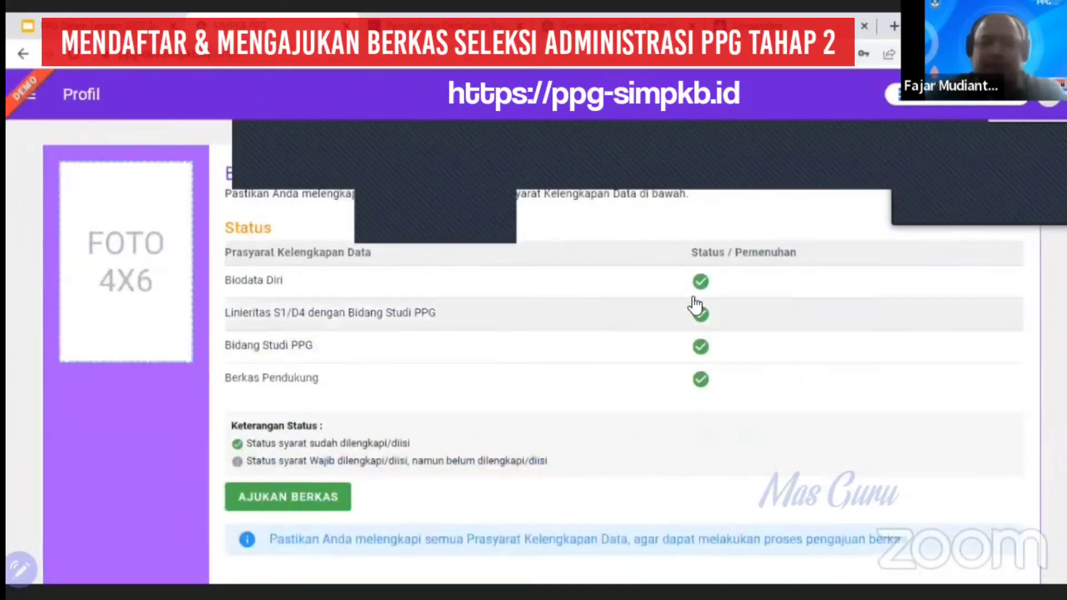
pyautogui.scroll(-2, 695, 437)
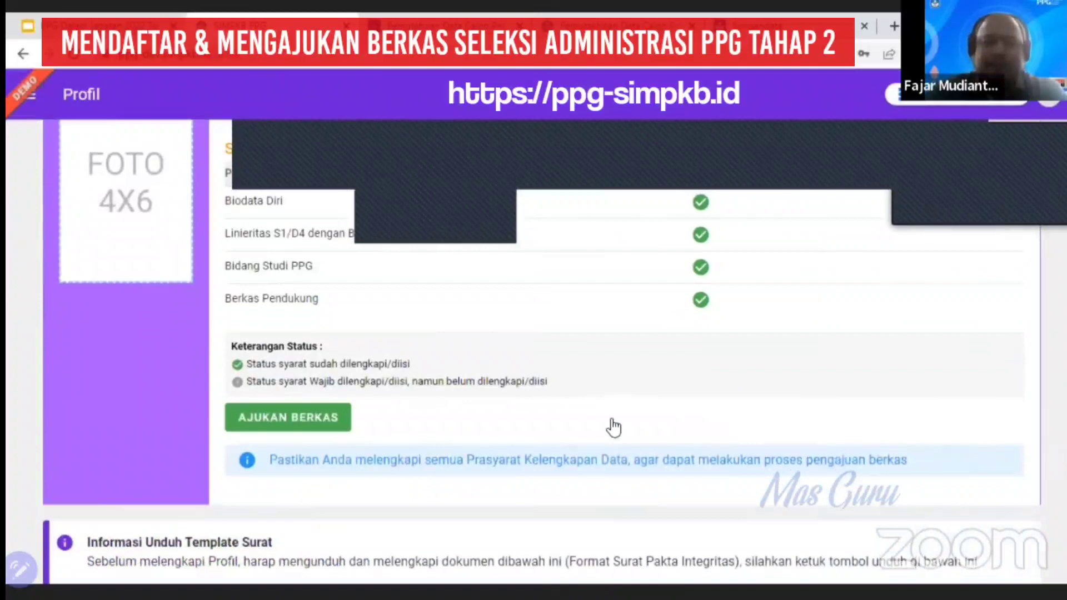
pyautogui.click(293, 417)
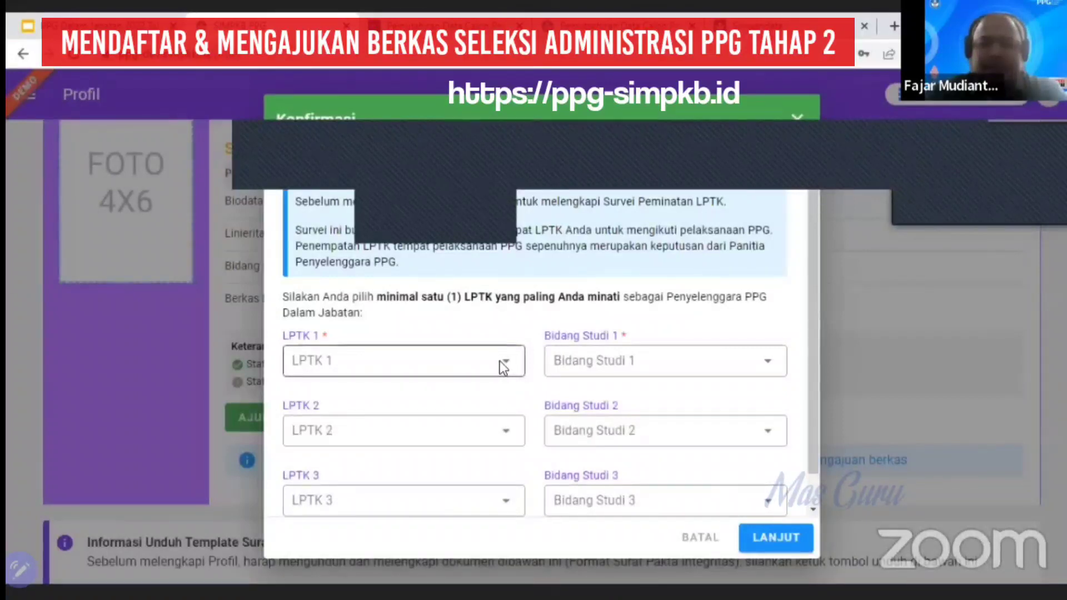
pyautogui.moveTo(809, 465); pyautogui.dragTo(815, 372)
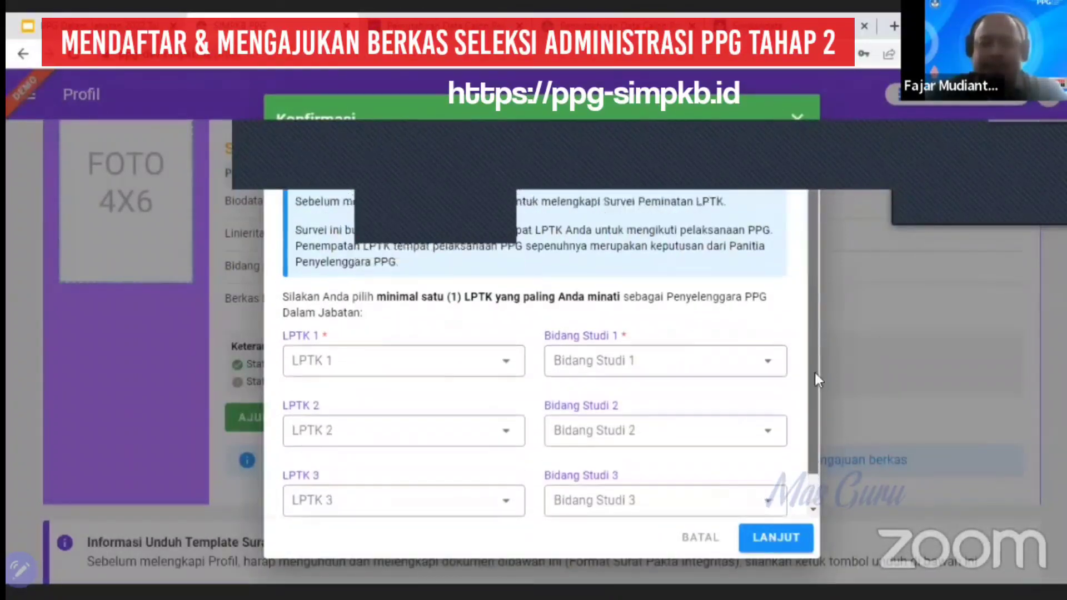
pyautogui.click(505, 356)
pyautogui.click(456, 316)
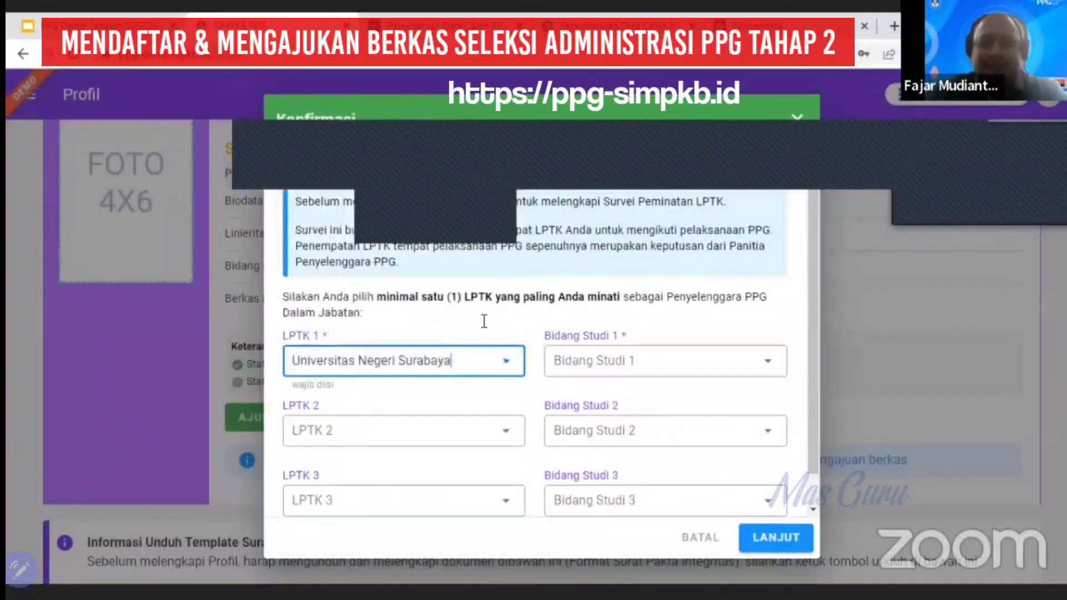
pyautogui.click(649, 364)
pyautogui.click(653, 286)
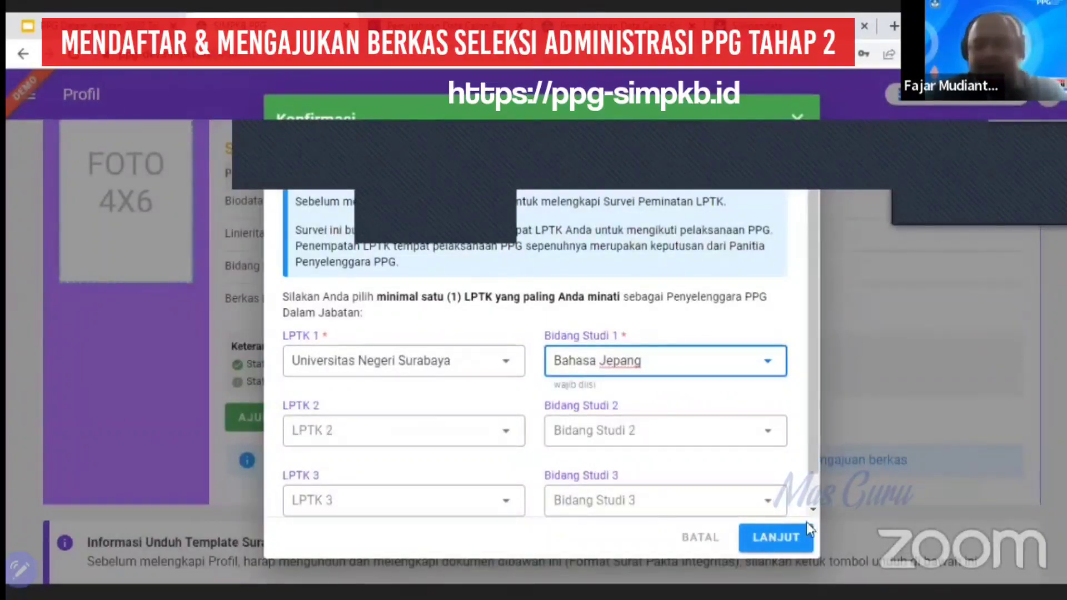
pyautogui.click(786, 533)
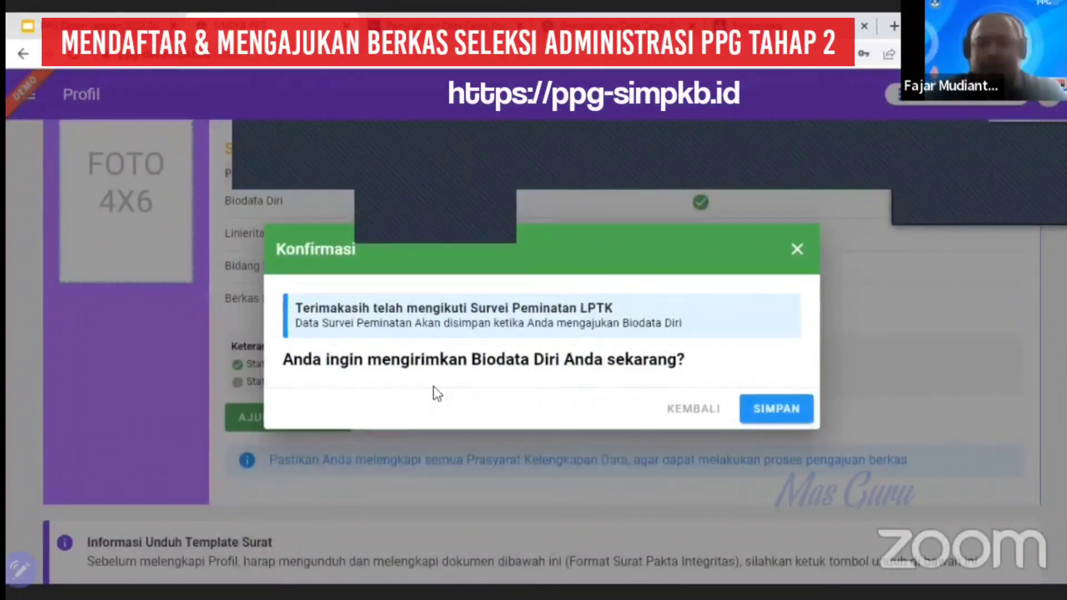
pyautogui.click(771, 408)
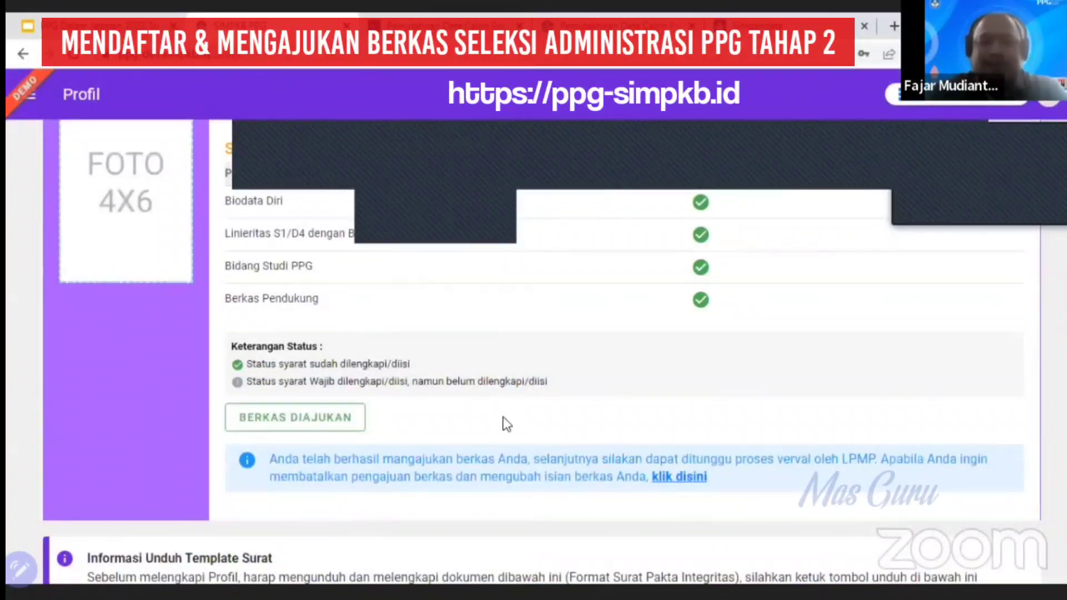
# Step: Review the file submission status and its cancellation note on the profile, and log out of the account
pyautogui.scroll(2, 502, 417)
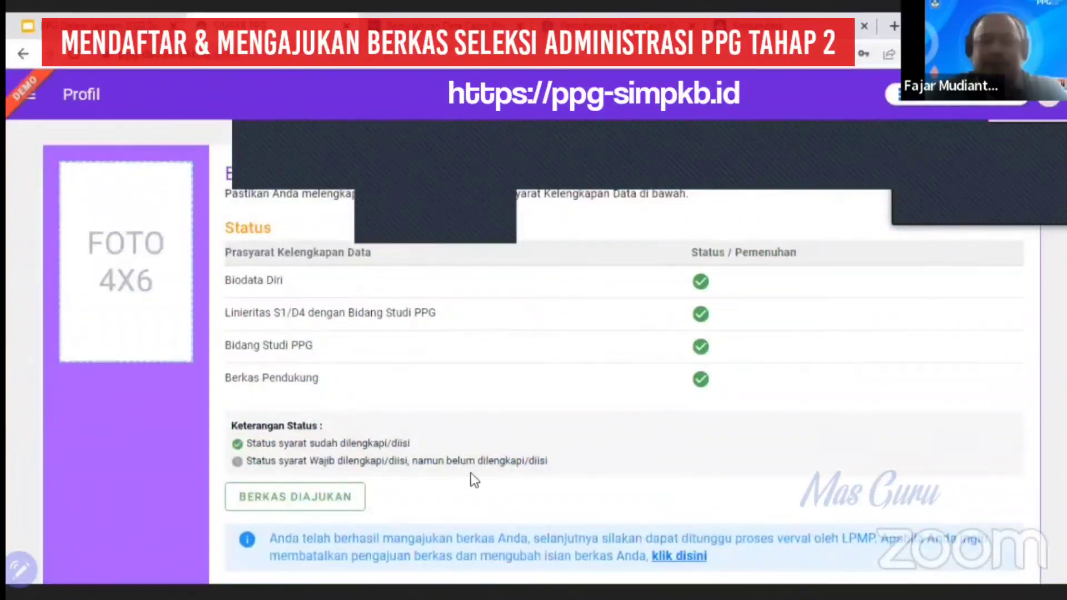
pyautogui.scroll(-3, 482, 475)
pyautogui.scroll(3, 483, 475)
pyautogui.scroll(-2, 482, 474)
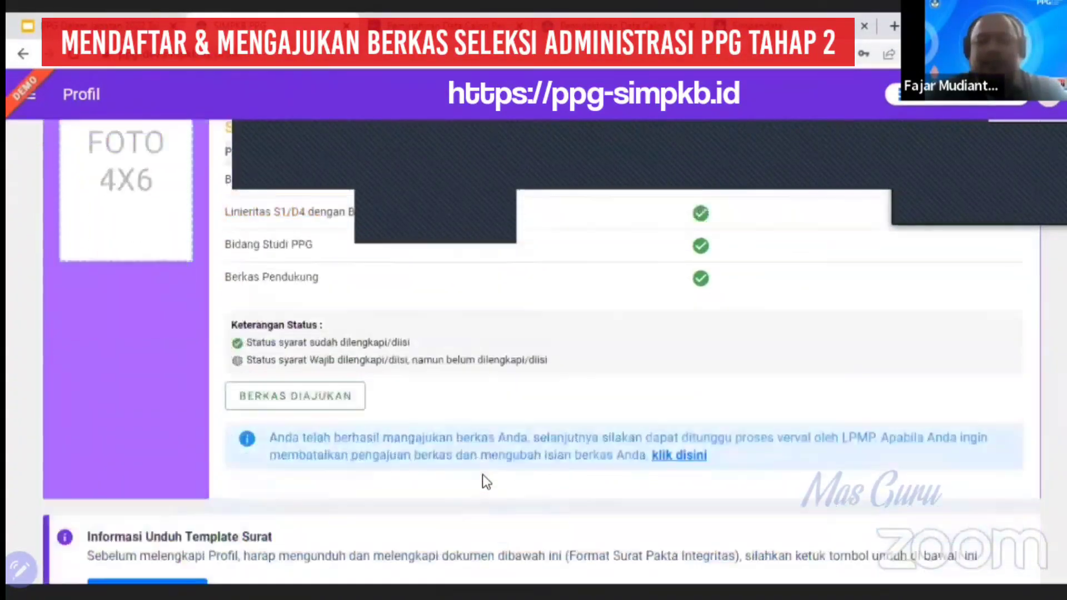
pyautogui.scroll(2, 483, 475)
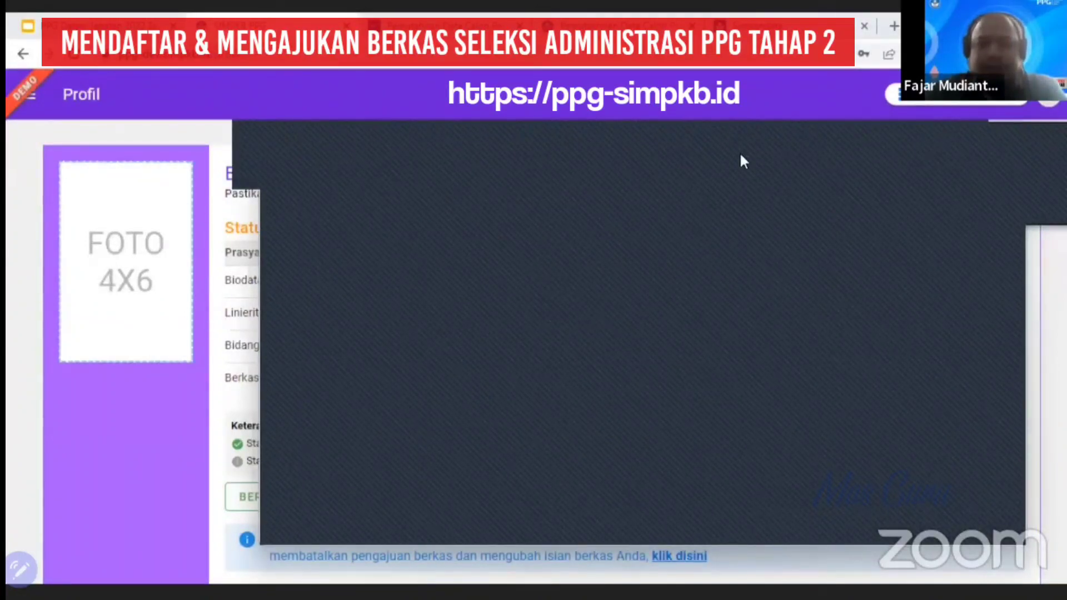
pyautogui.click(1022, 97)
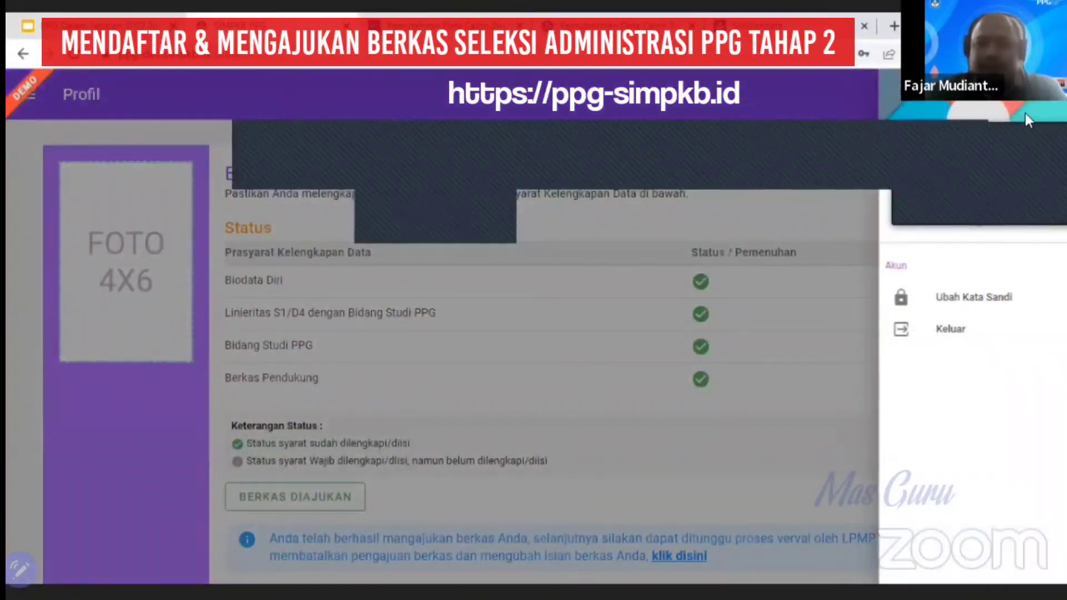
pyautogui.click(948, 329)
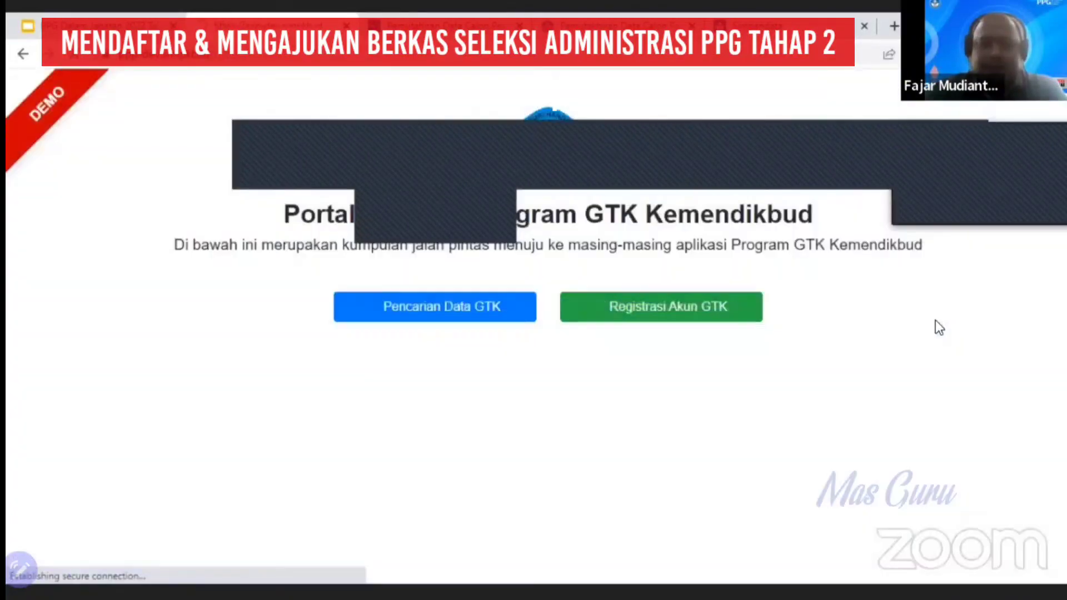
# Step: Log in to PPG - Dalam Jabatan from the GTK program portal with the account's SIMPKB ID and password
pyautogui.scroll(-3, 389, 406)
pyautogui.scroll(-3, 325, 390)
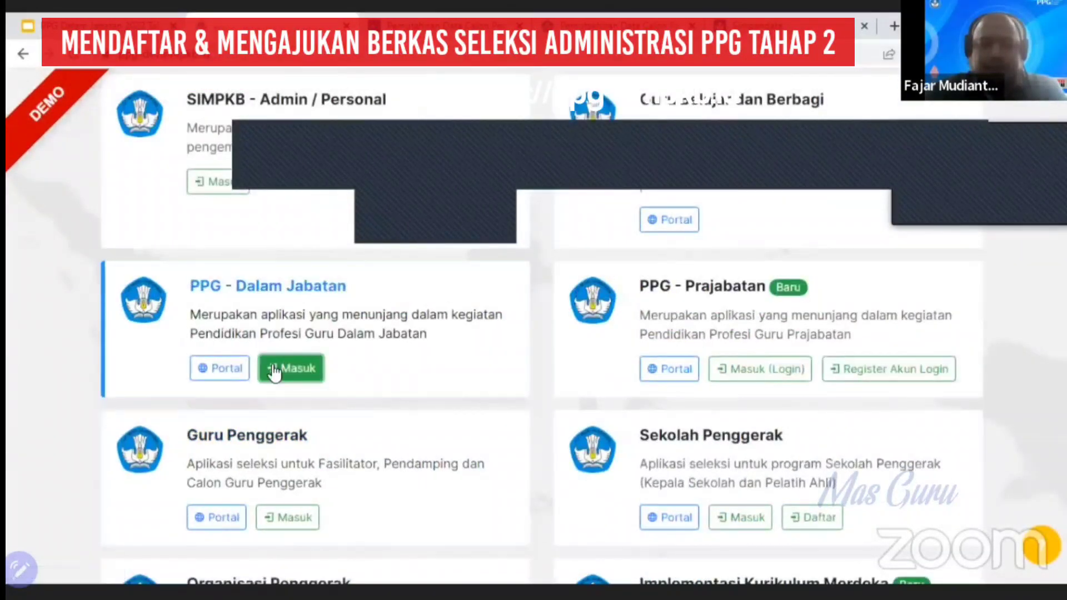
pyautogui.click(292, 370)
pyautogui.click(377, 331)
pyautogui.hotkey('ctrl', 'v')
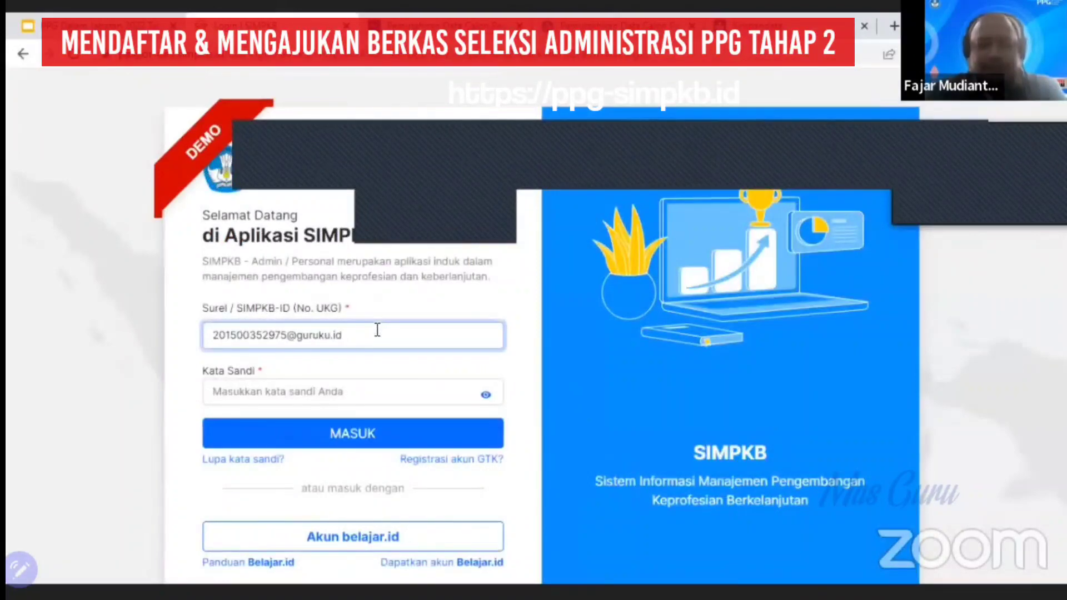
pyautogui.press('Tab')
pyautogui.write('aaaaa')
pyautogui.click(356, 445)
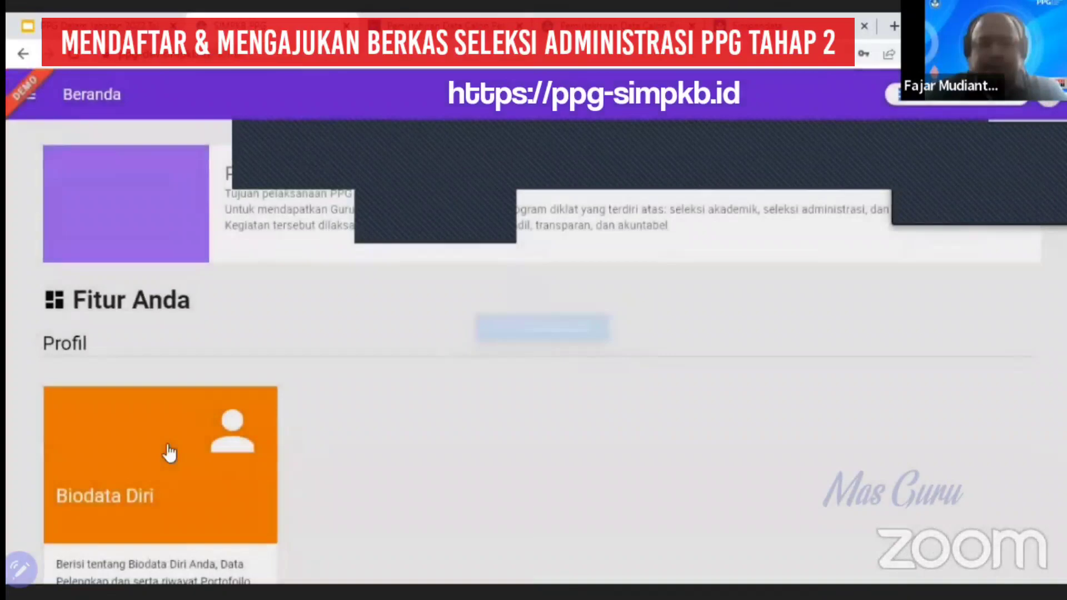
# Step: Open Biodata Diri, cancel the file submission with confirmation, and look over the profile sections
pyautogui.click(169, 448)
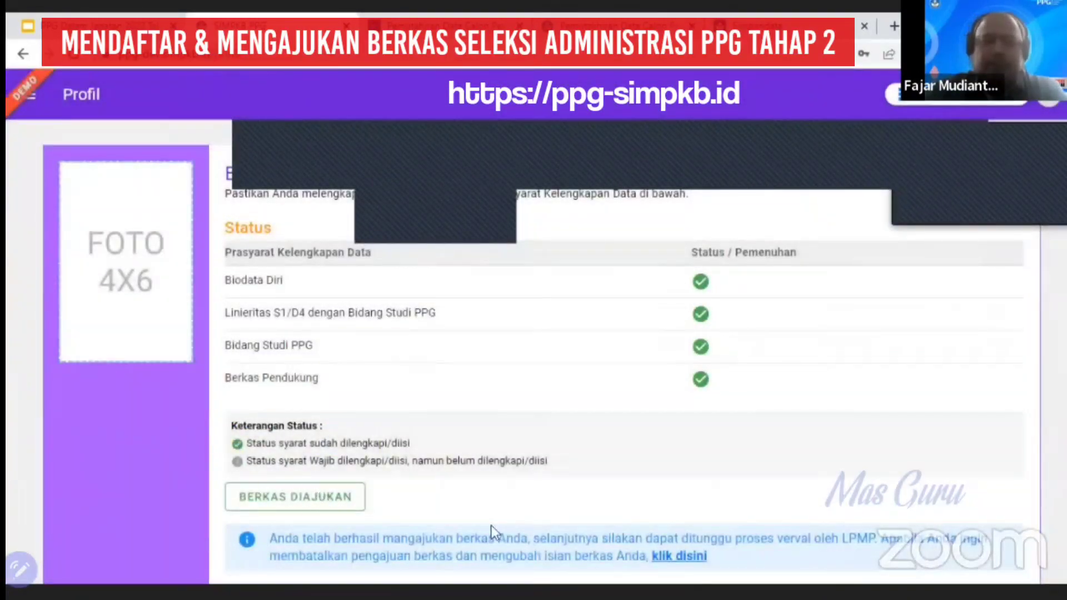
pyautogui.click(672, 556)
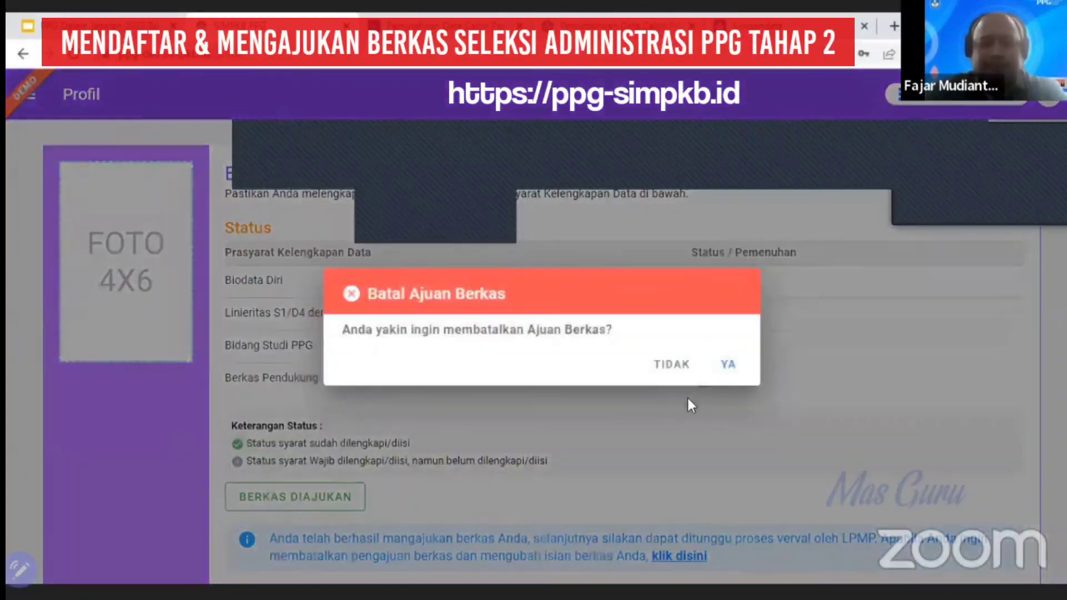
pyautogui.click(730, 366)
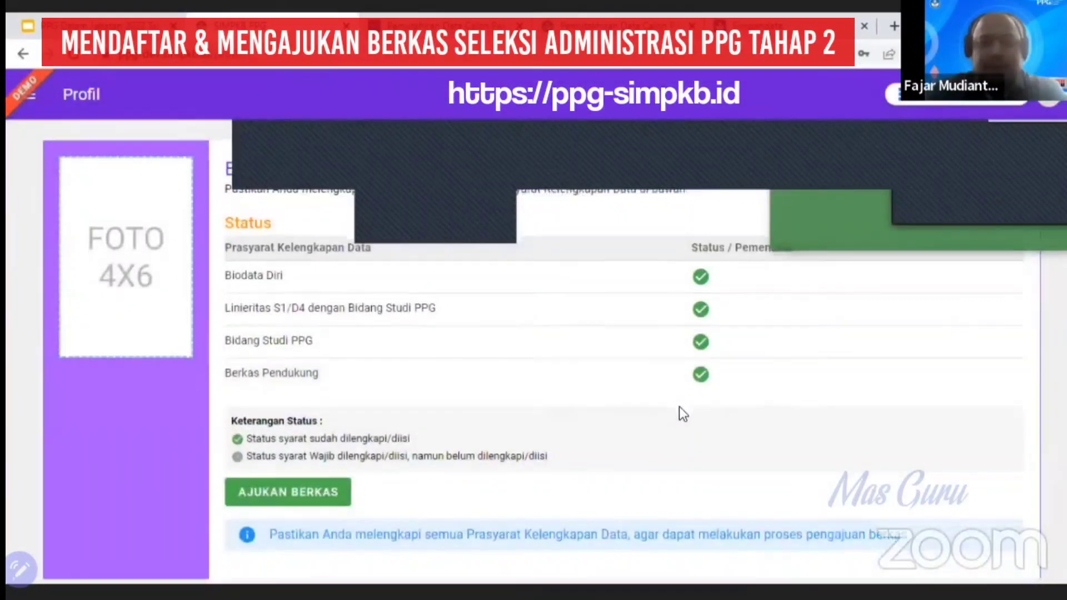
pyautogui.scroll(-5, 675, 414)
pyautogui.scroll(5, 671, 415)
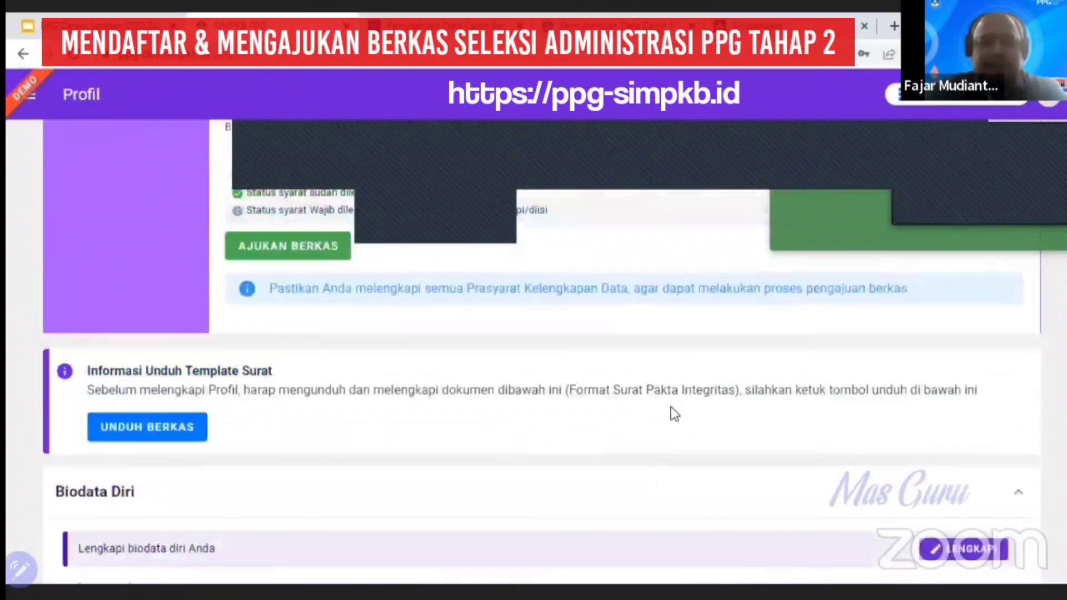